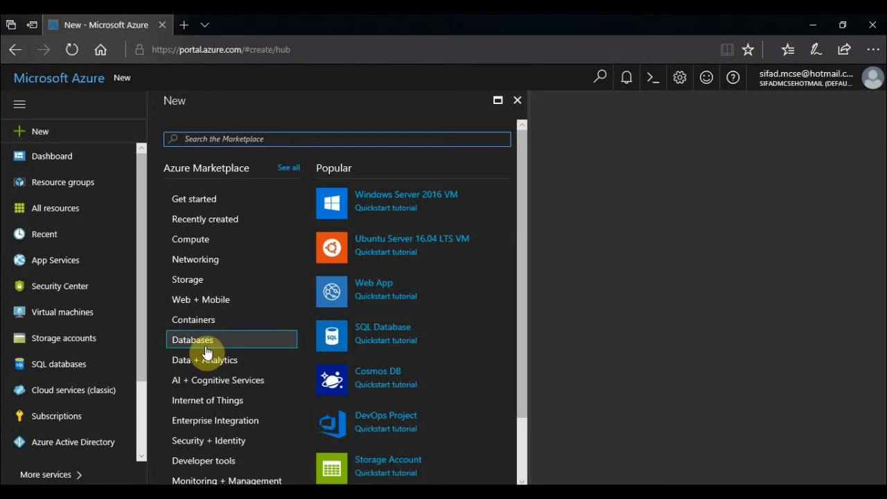
Start a new SQL Data Warehouse from the Databases category of the Marketplace and name the database newhelptech.
click(207, 350)
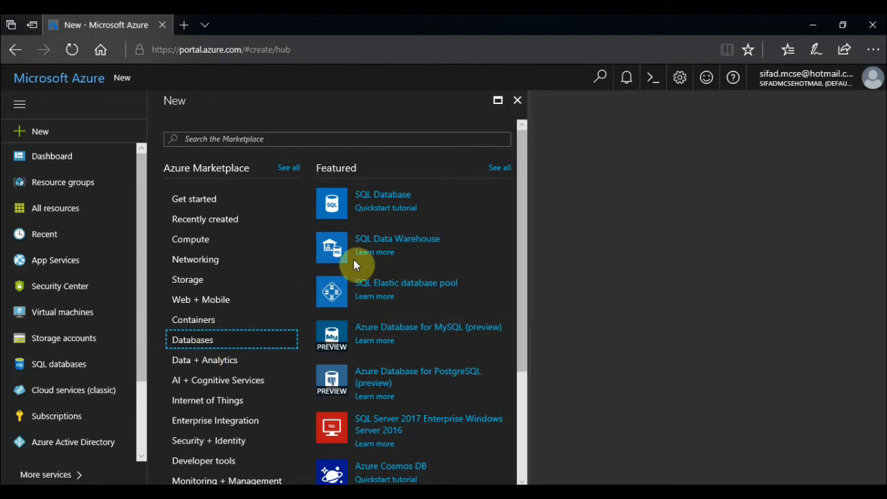
click(409, 250)
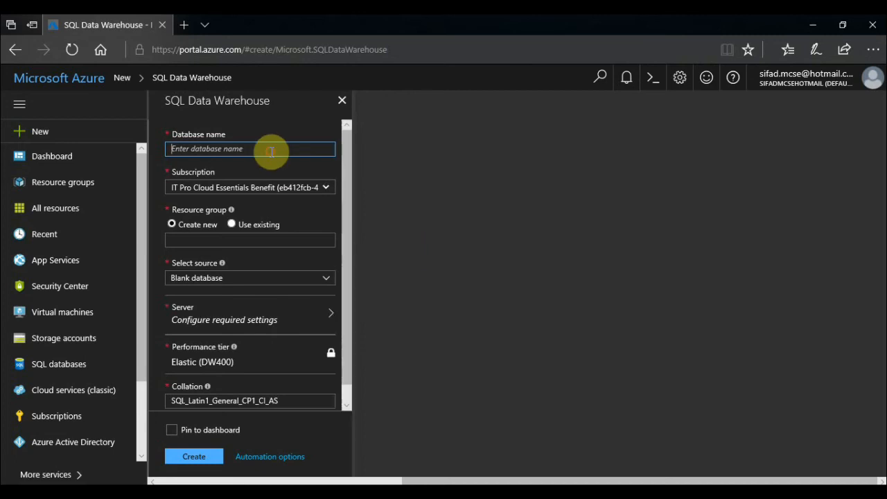
text(new)
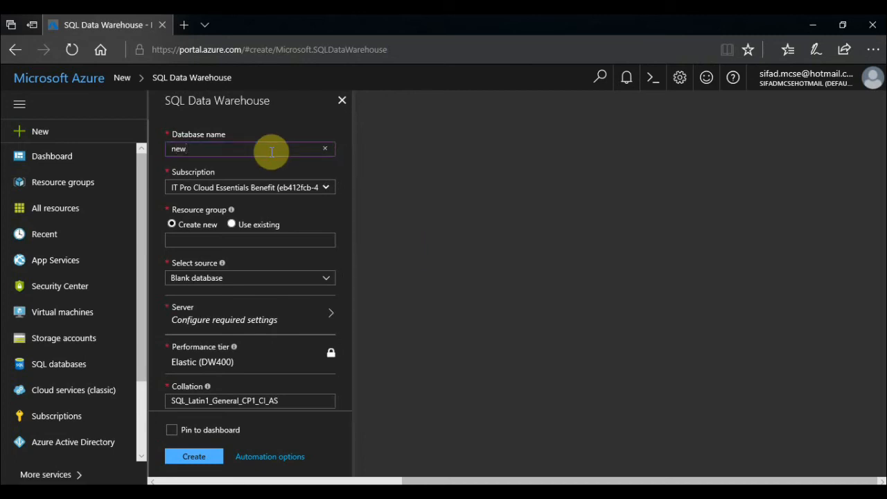
text(helptech)
Specify a new resource group named newhelptechwarerg for the data warehouse.
click(241, 242)
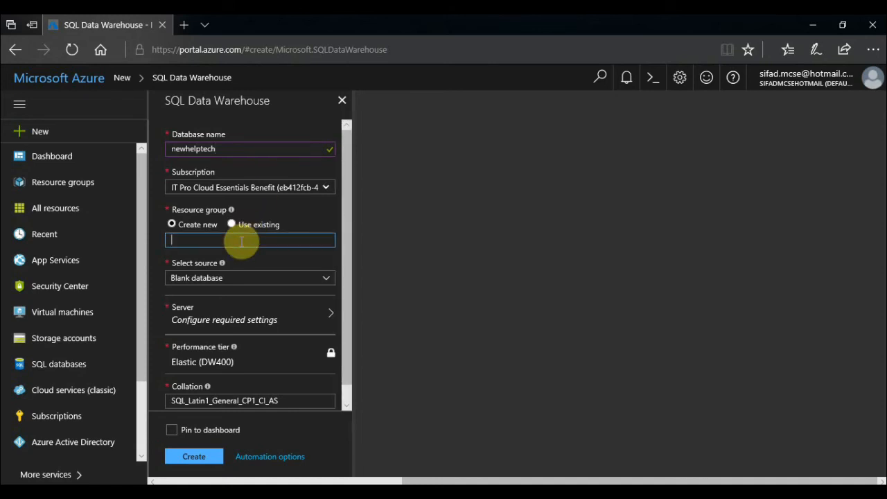
text(newhelptech)
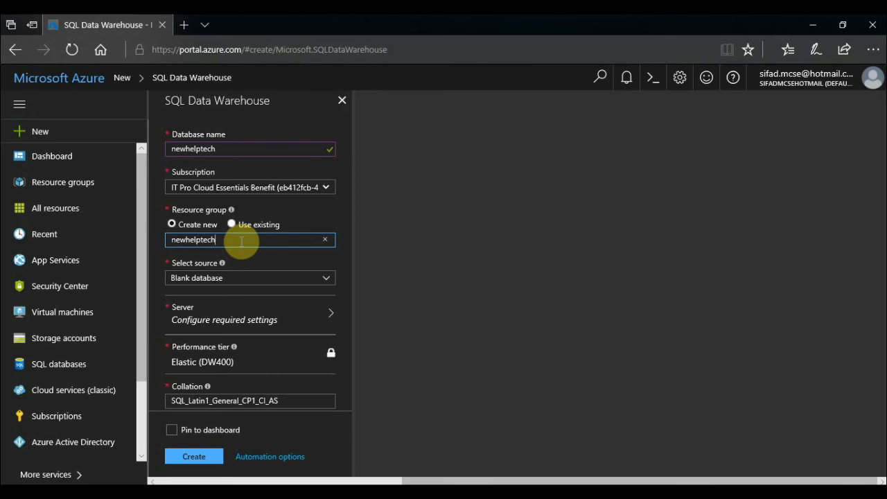
text(warerg)
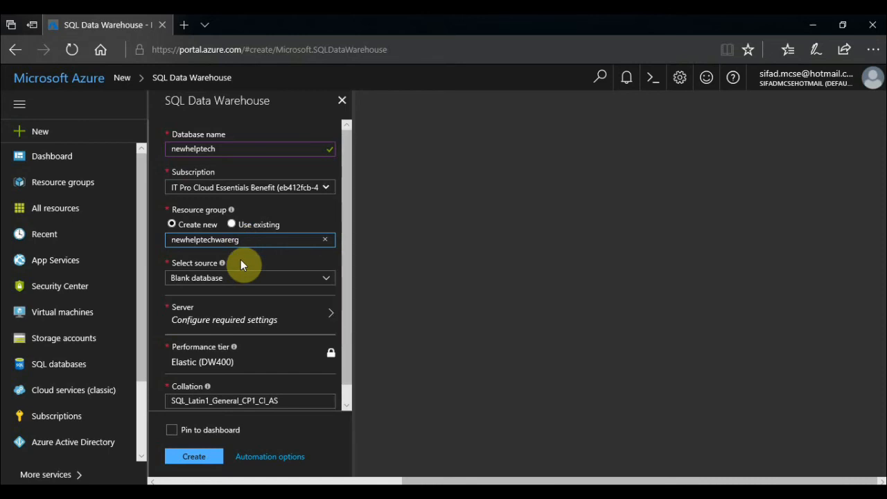
click(240, 261)
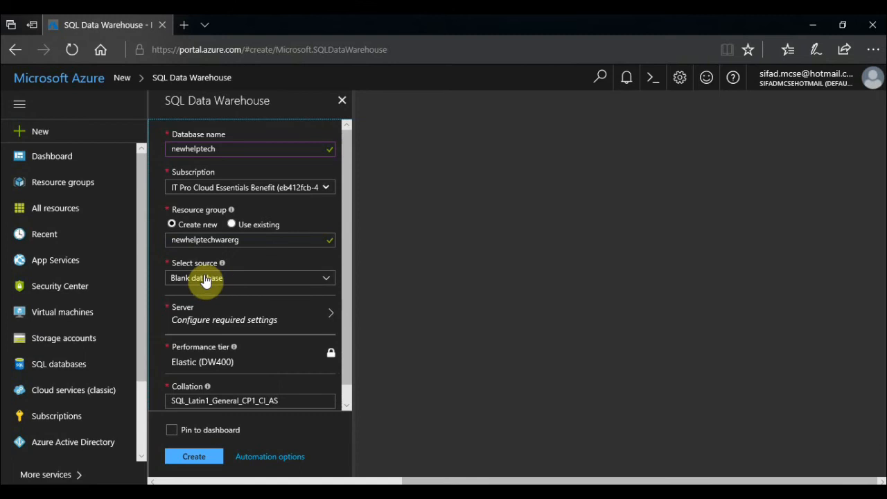
Set the data warehouse source to Sample and choose the AdventureWorksDW sample.
click(323, 280)
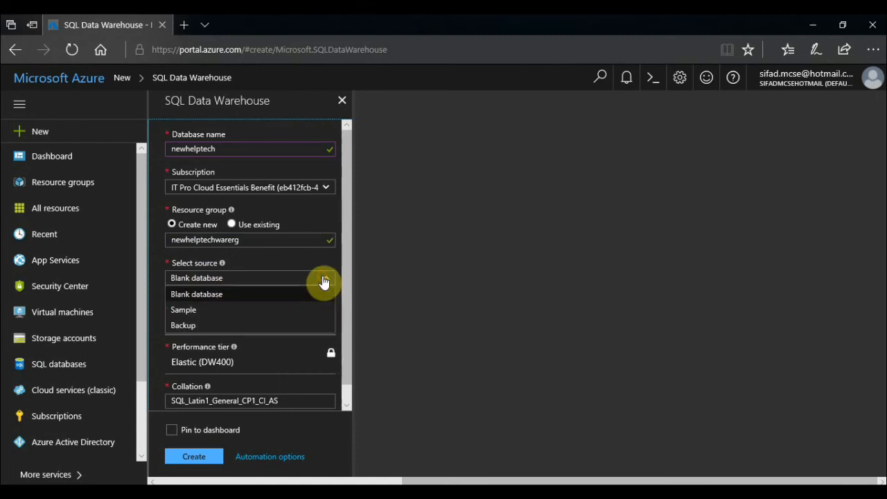
click(269, 312)
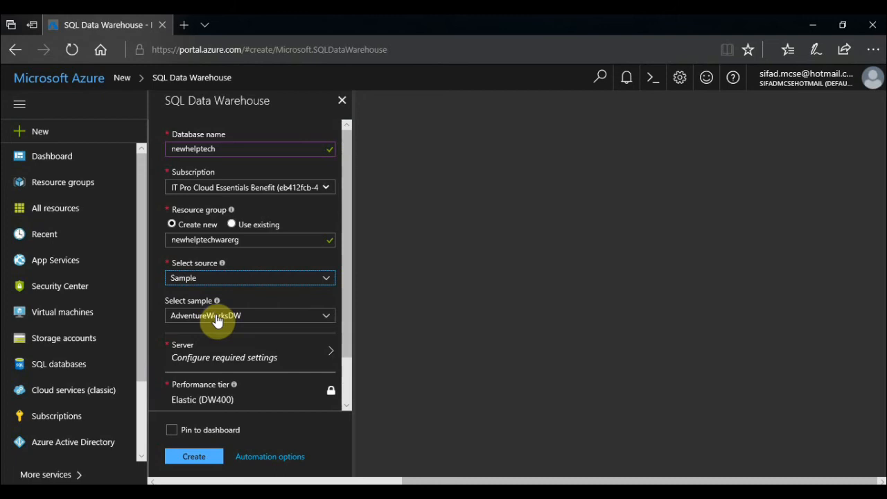
click(329, 316)
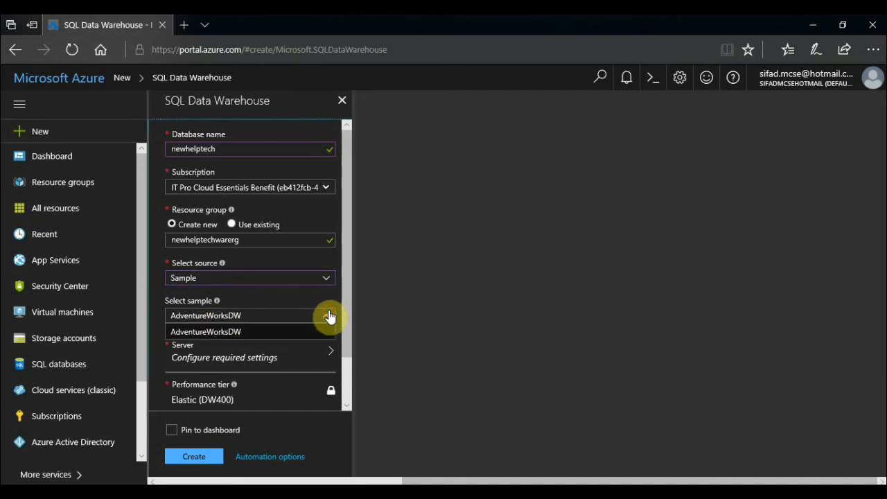
click(255, 331)
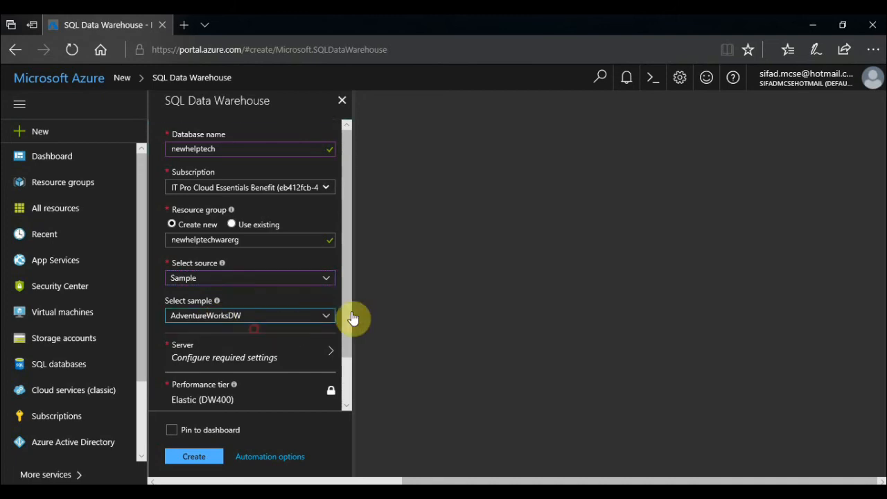
Start configuring a new server for the data warehouse and name it sqlnewhelptech.
drag(349, 311, 347, 345)
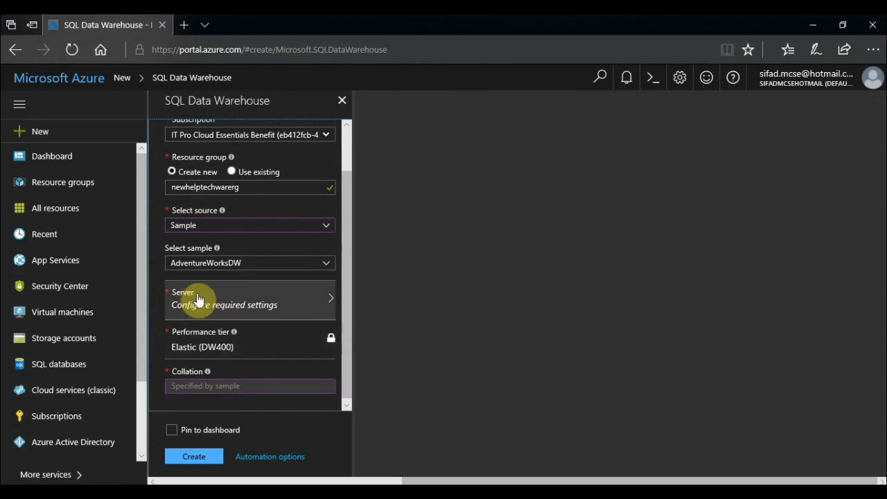
click(311, 317)
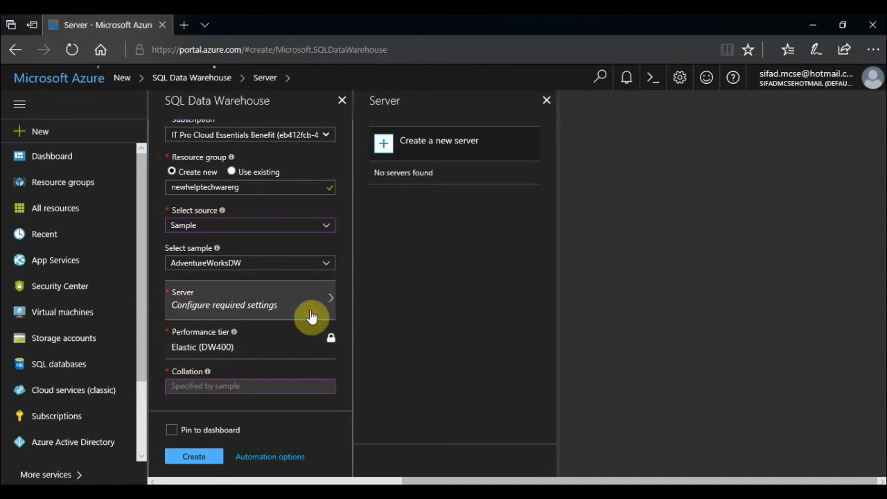
click(477, 153)
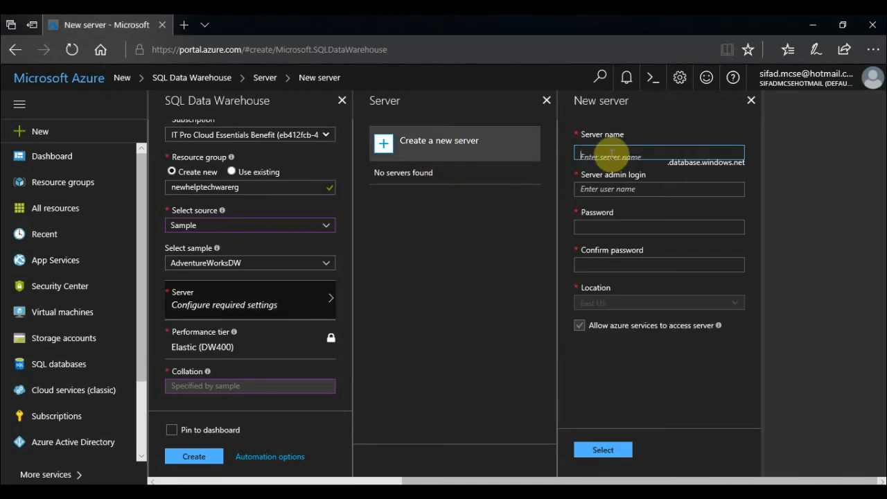
text(sqlnew)
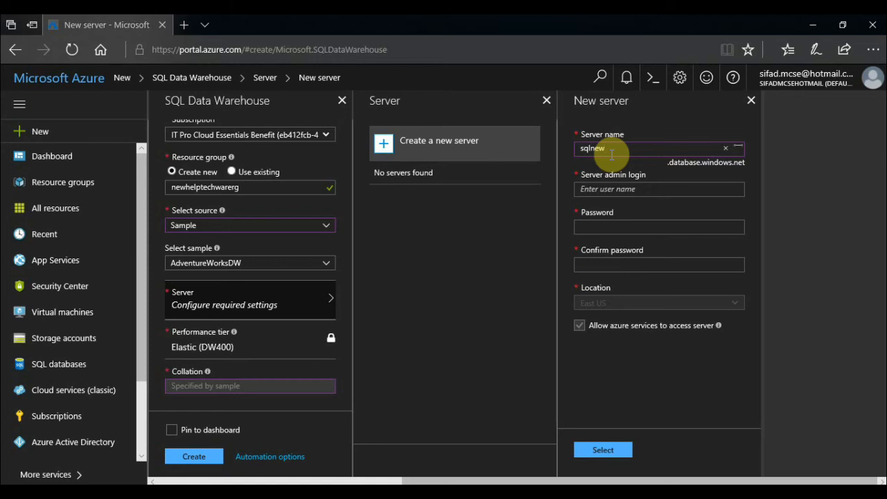
text(helpte)
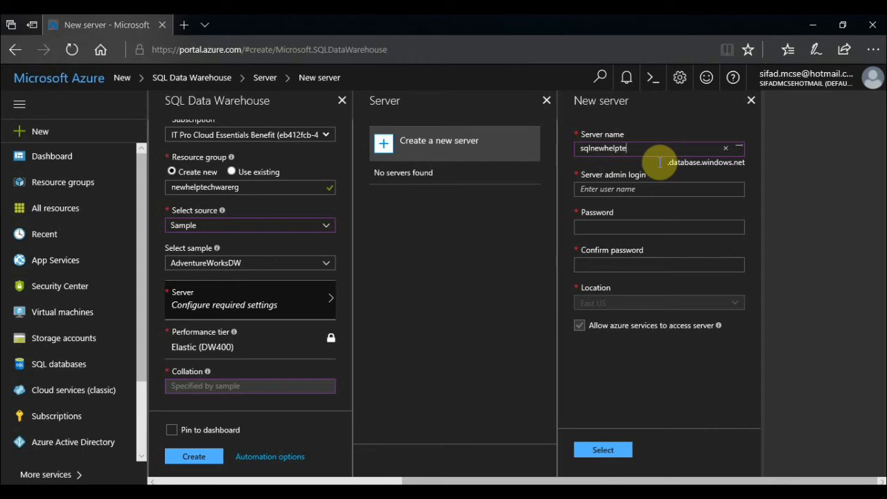
text(ch)
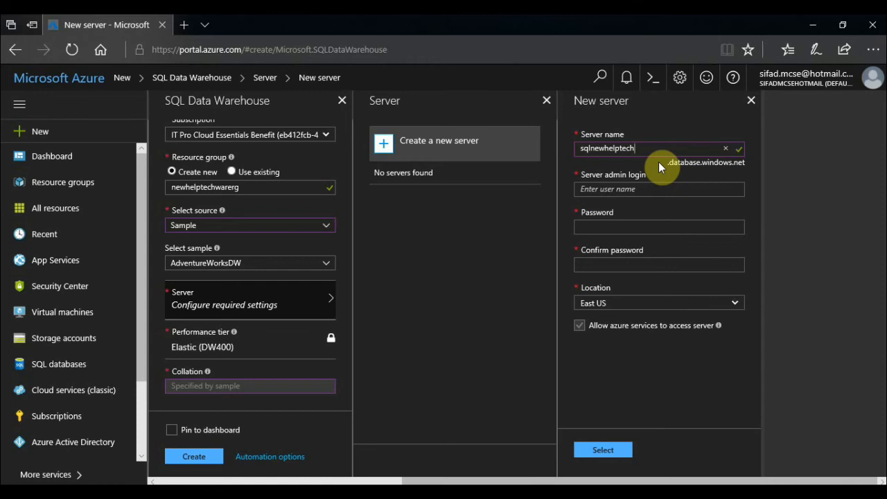
Enter the server admin login name, fill in and confirm the admin password, and accept the new server for the data warehouse.
click(635, 189)
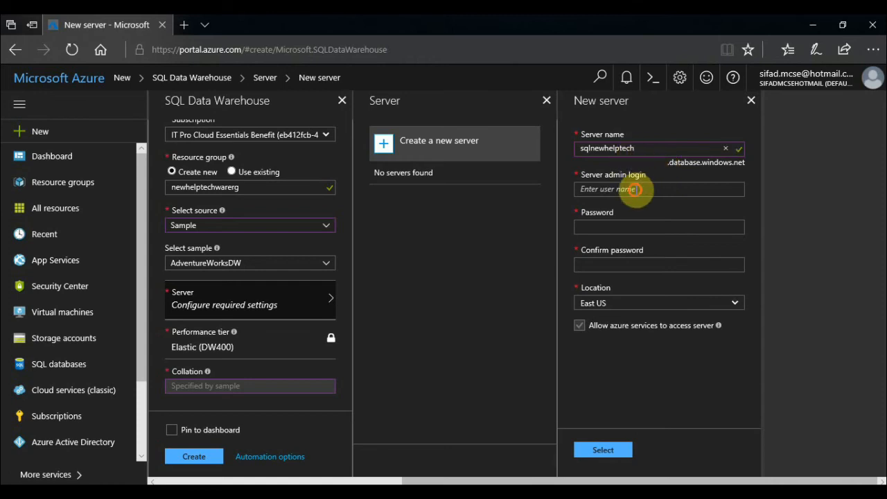
text(sifad)
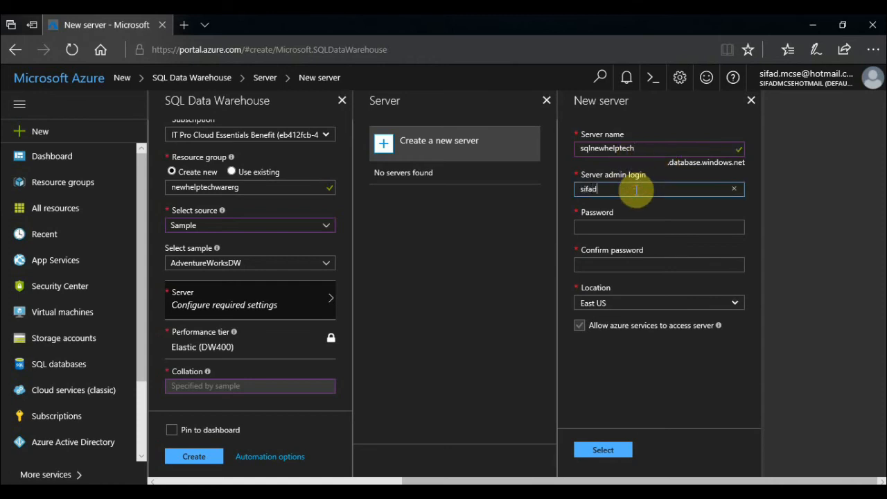
key(Tab)
text(***)
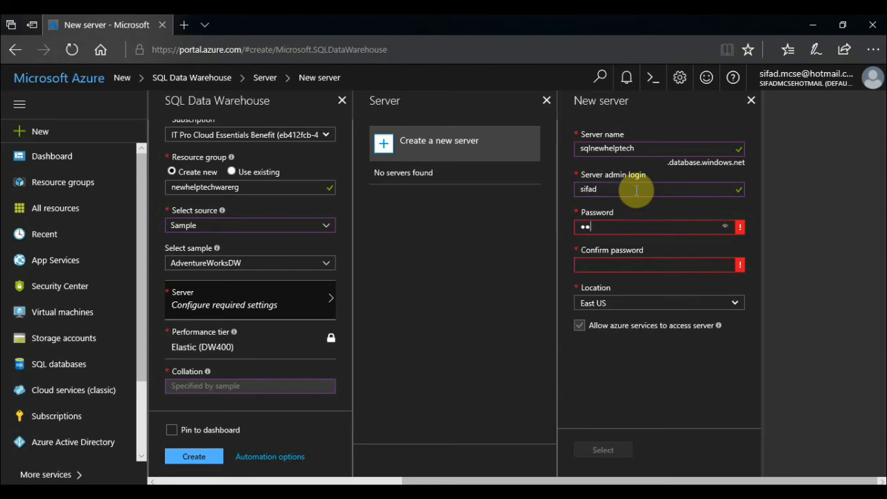
text(************)
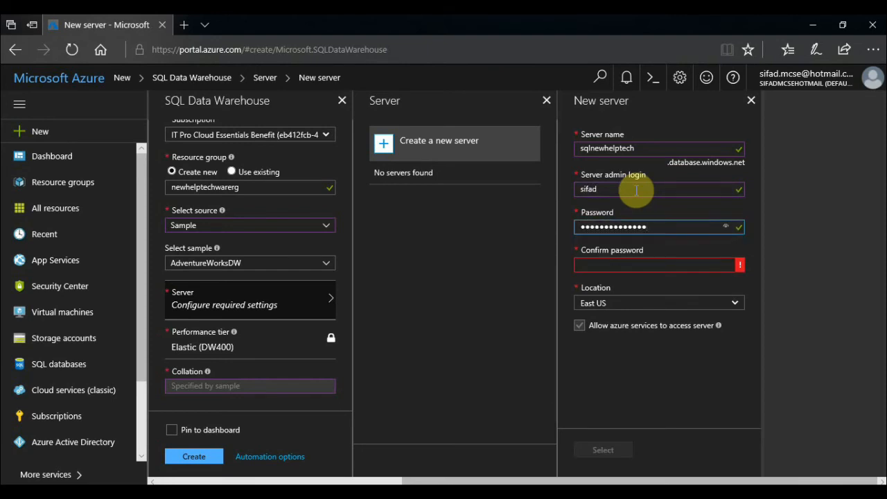
key(Tab)
text(******)
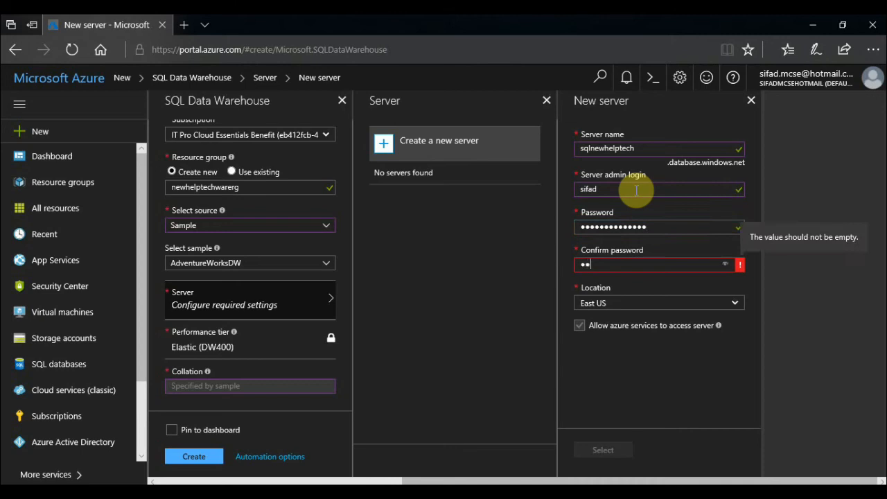
text(********)
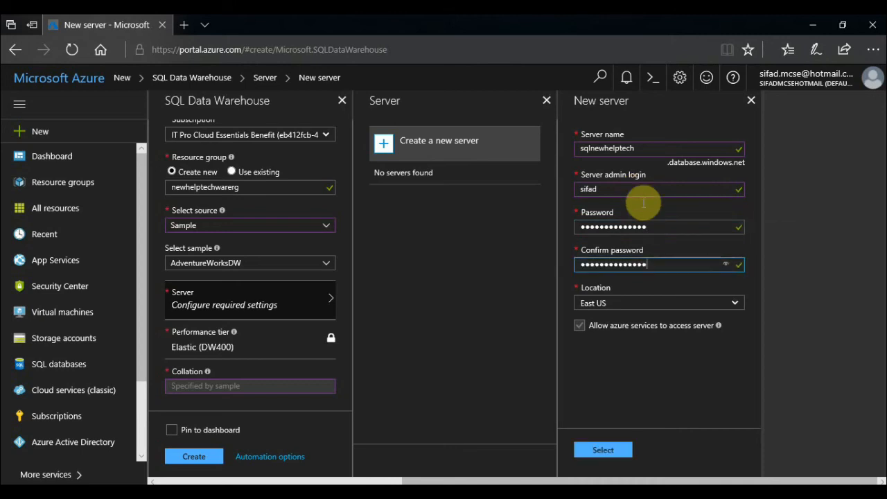
click(620, 337)
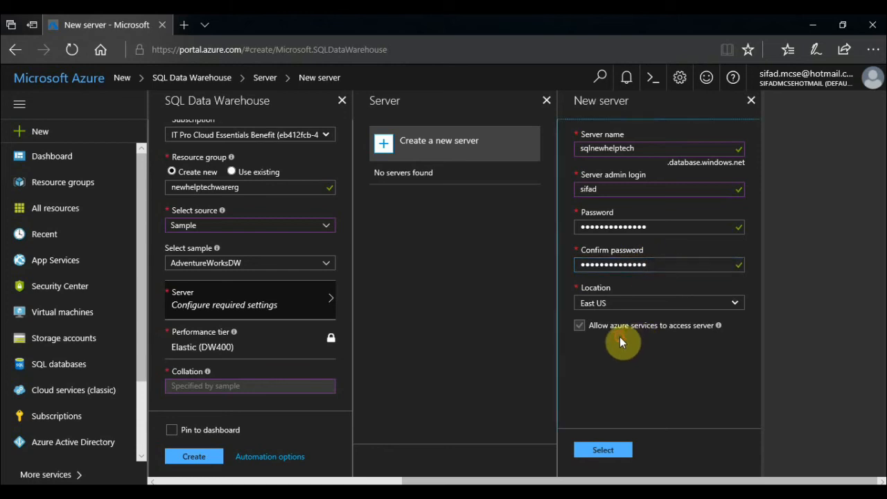
click(577, 324)
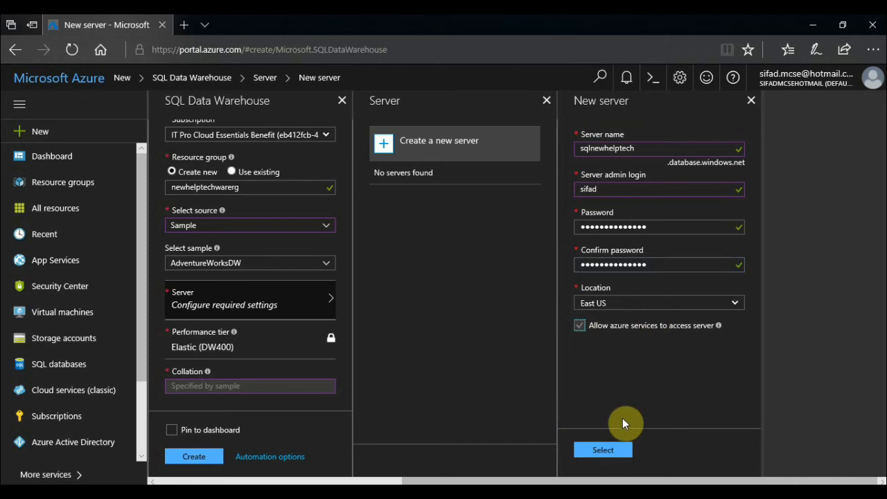
click(612, 451)
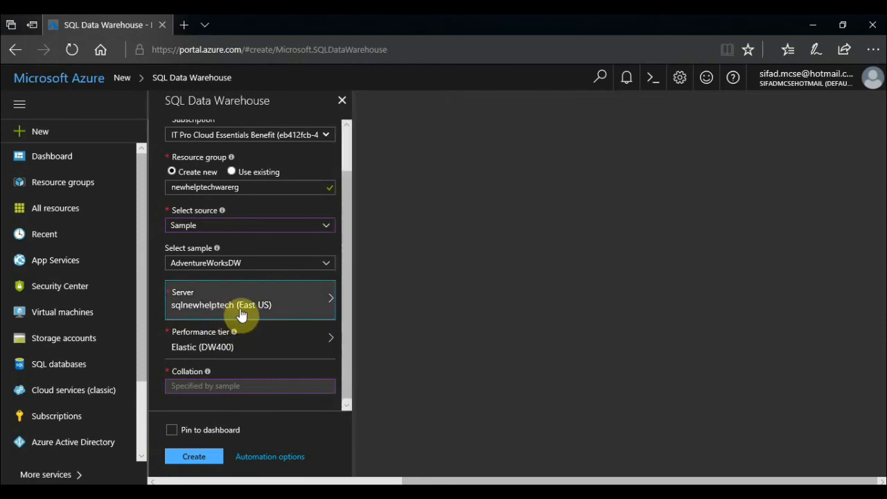
Scale the performance tier to DW200 under Optimized for Elasticity and apply it.
drag(348, 304, 347, 335)
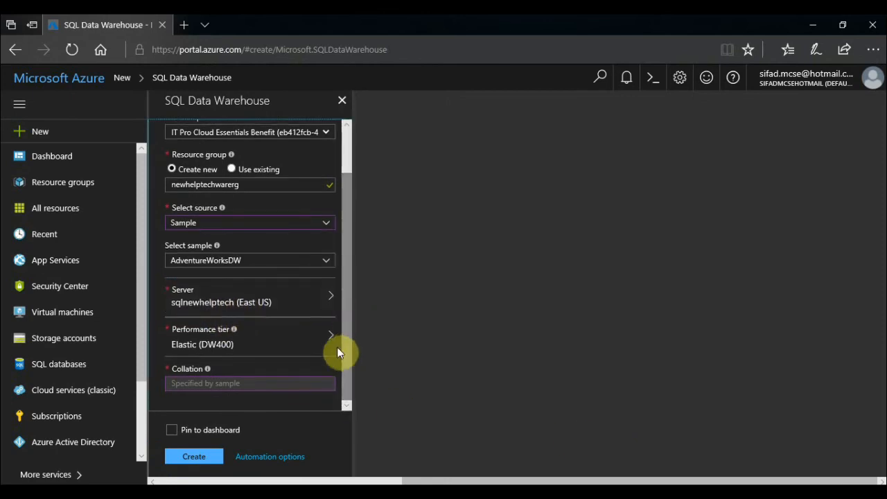
click(272, 341)
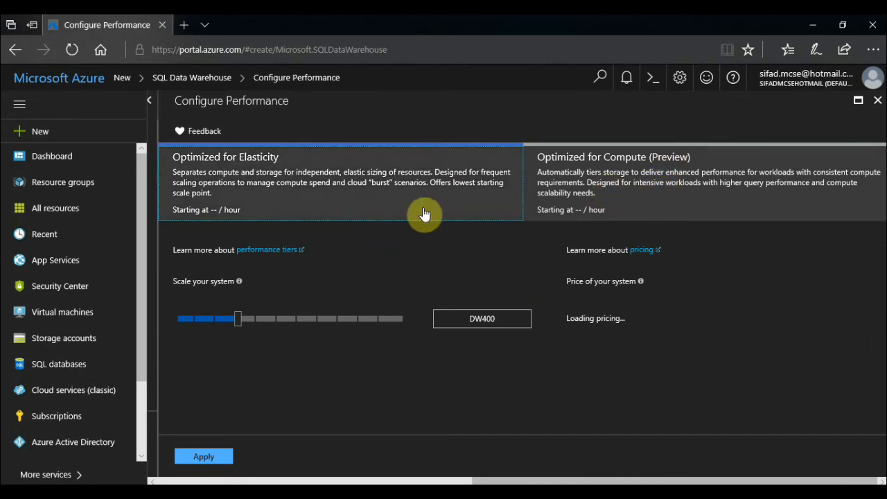
click(392, 355)
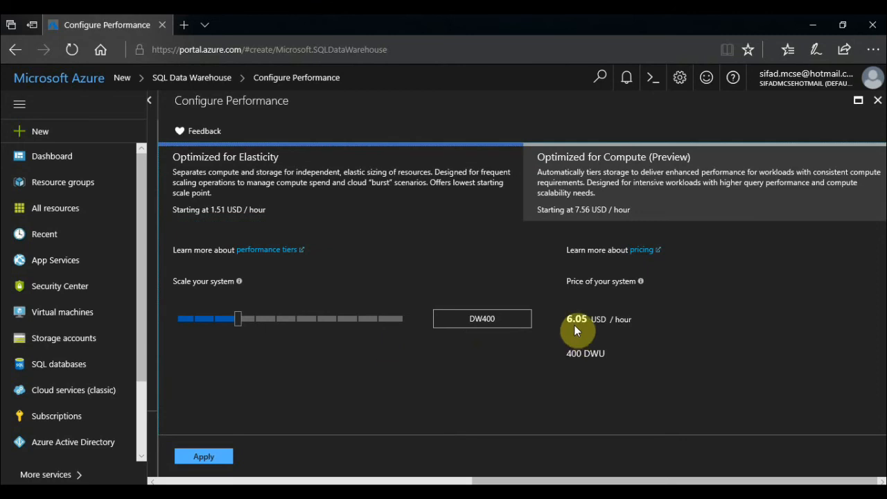
click(196, 319)
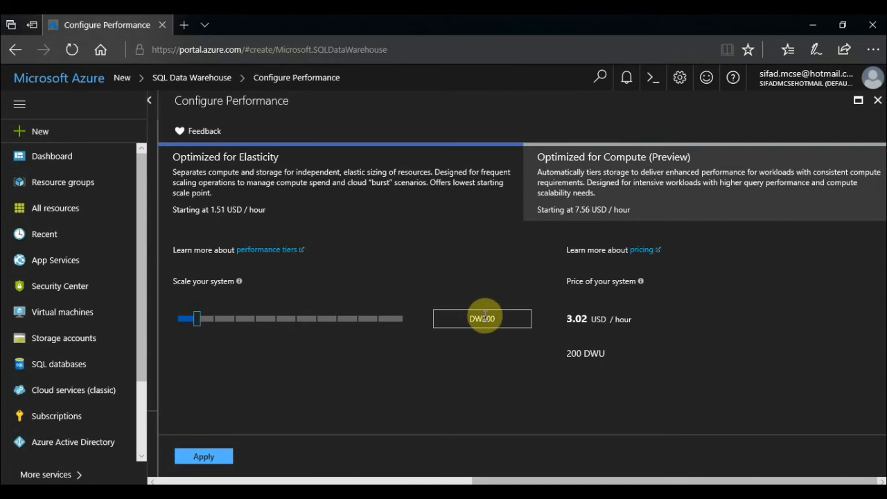
drag(212, 459, 216, 467)
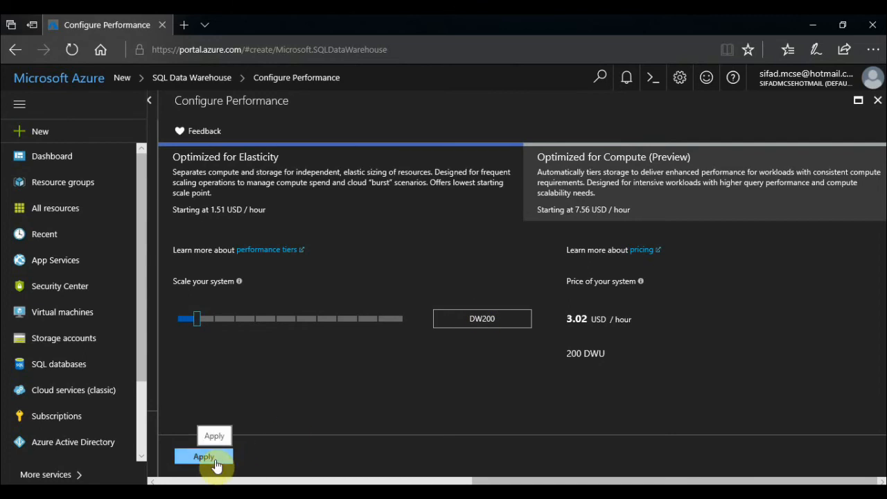
click(216, 466)
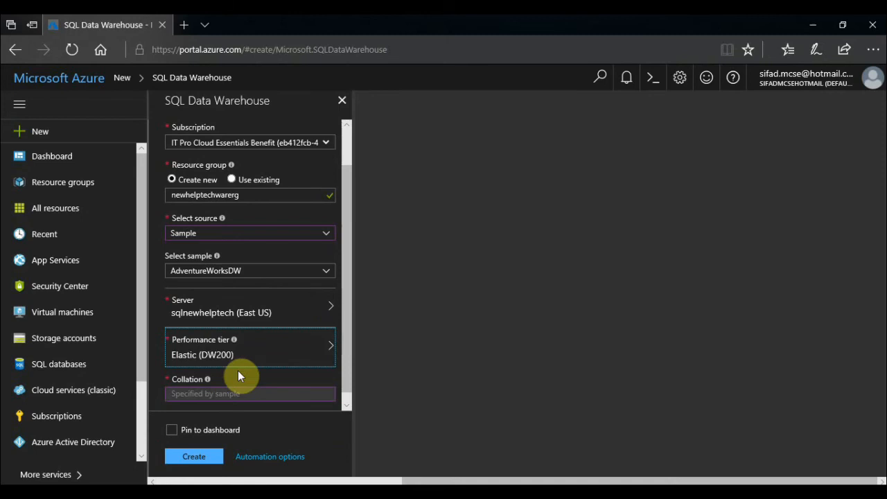
Enable pinning to the dashboard and submit the creation of the data warehouse.
click(349, 404)
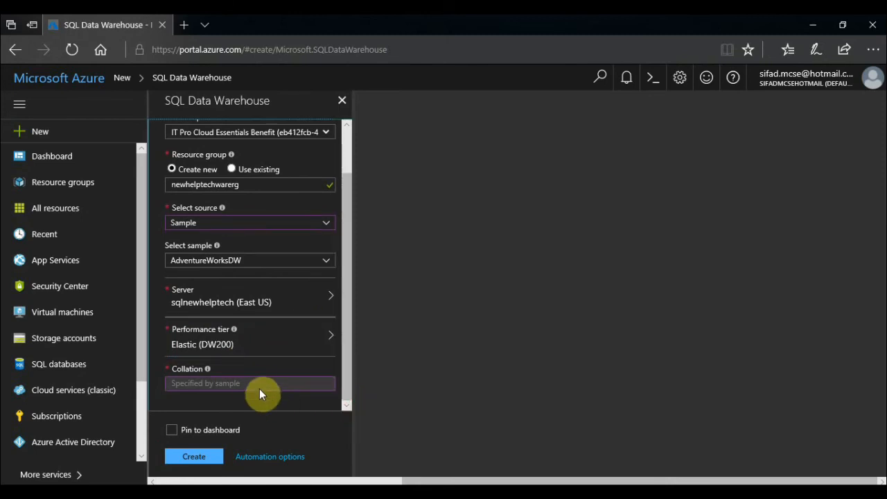
click(172, 429)
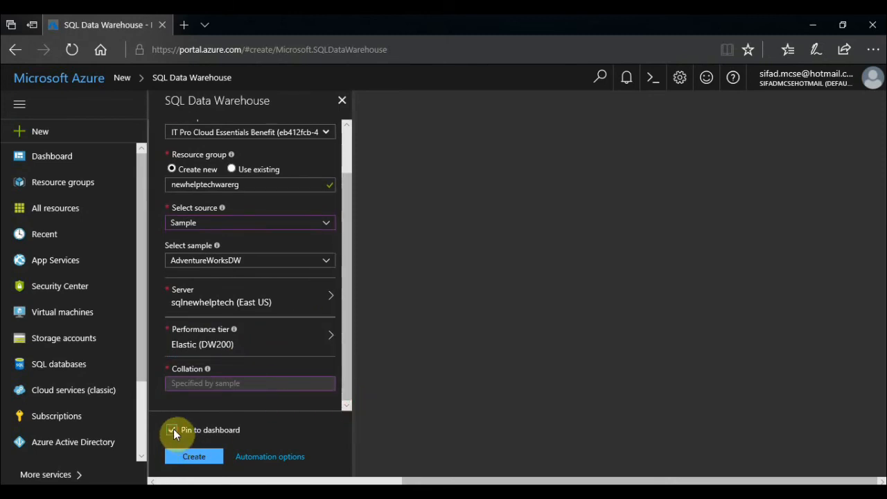
click(192, 465)
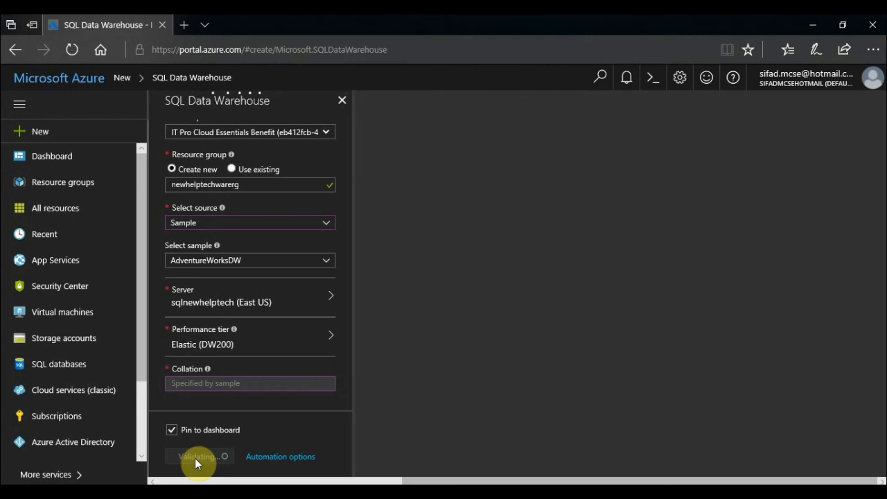
Review the newhelptech data warehouse's overview and its Quick start resources, and return to the overview.
click(195, 458)
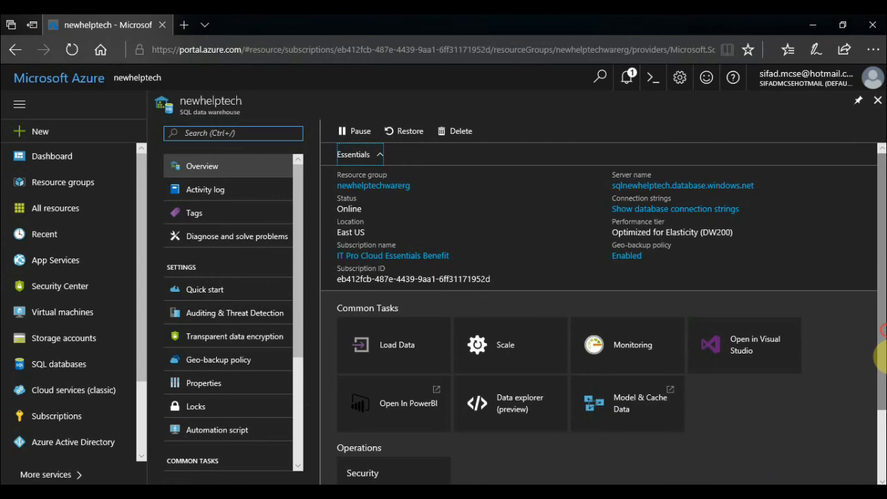
drag(880, 355, 881, 287)
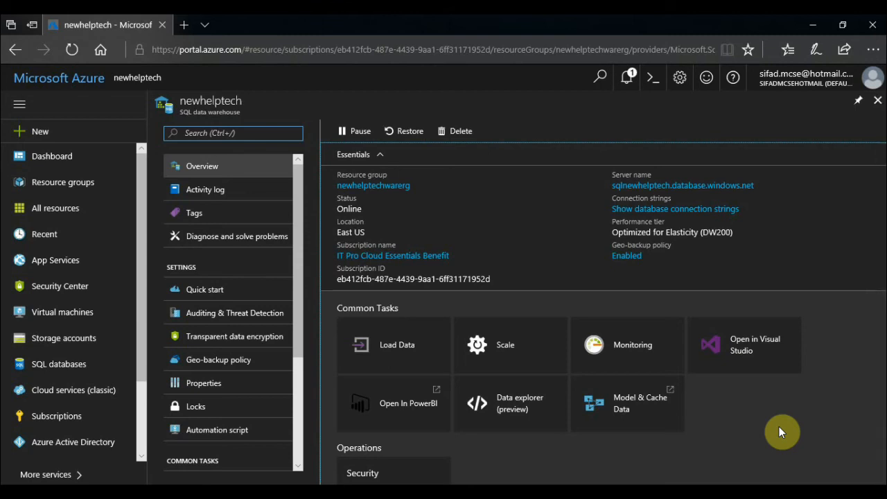
click(205, 298)
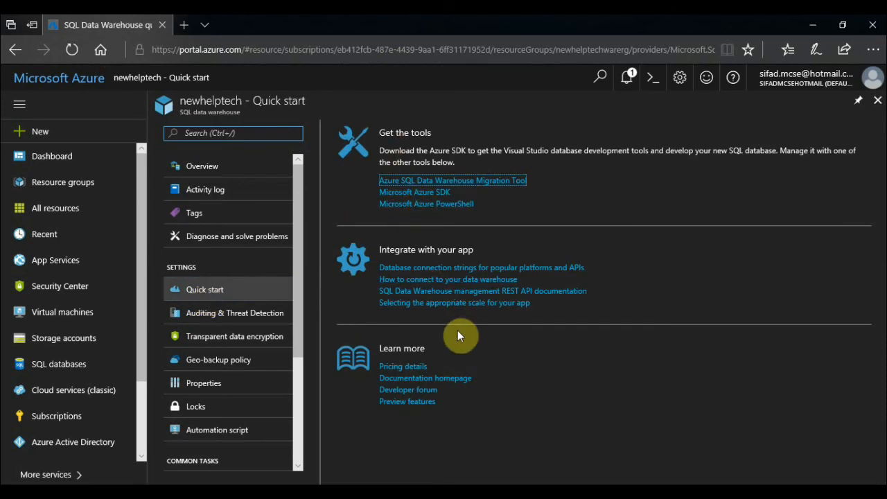
click(191, 172)
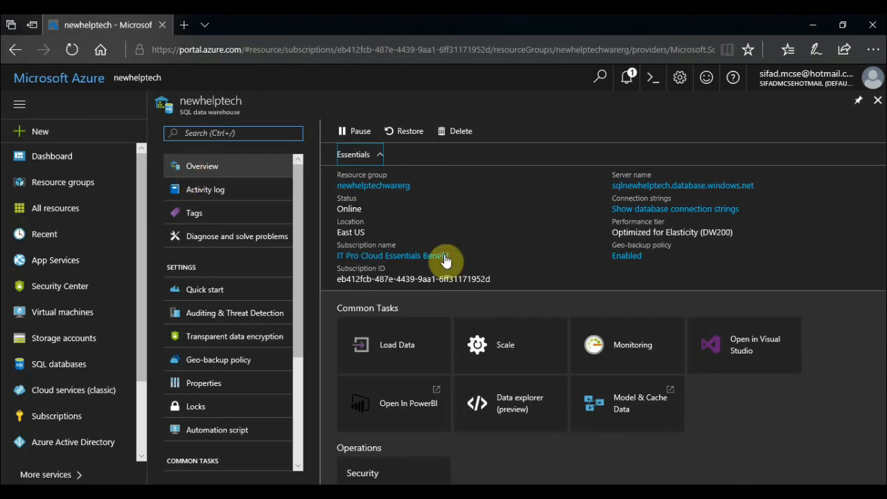
Open the newhelptech data warehouse in Visual Studio and allow the browser to switch apps.
click(738, 349)
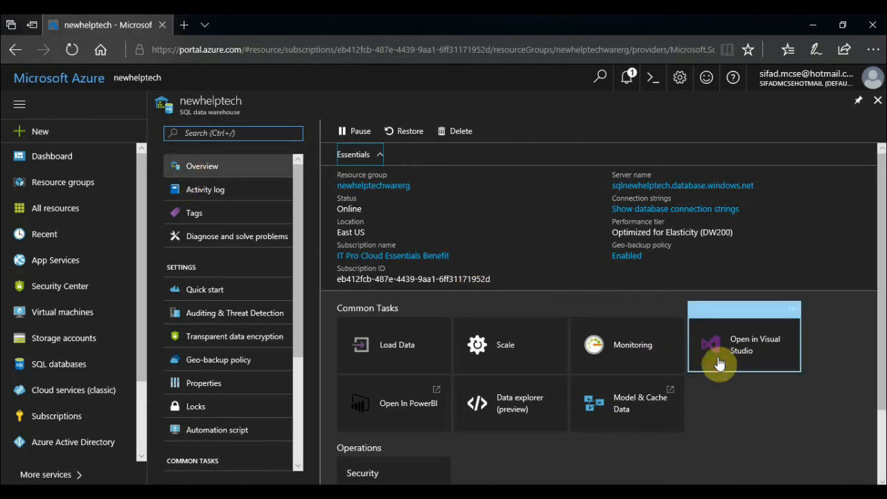
click(753, 359)
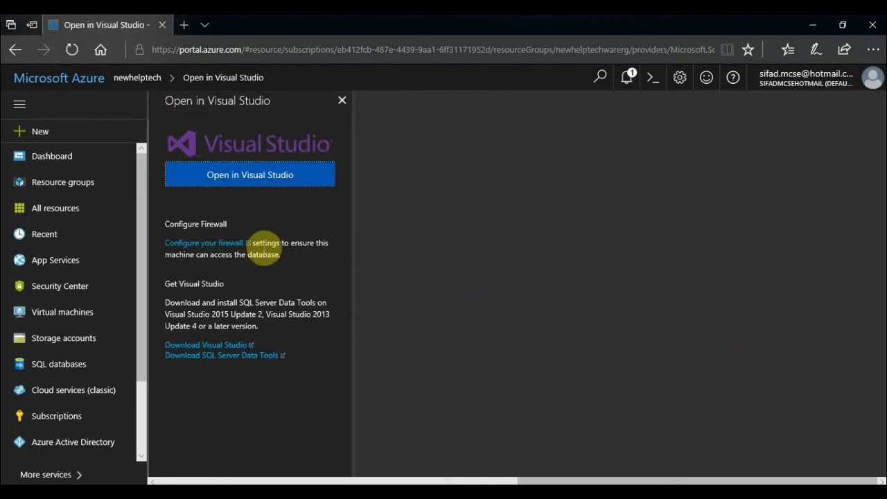
click(230, 176)
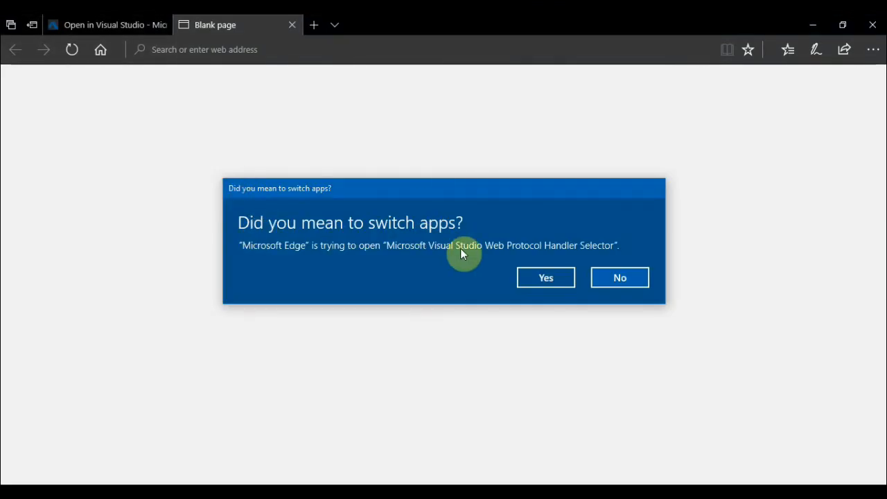
click(544, 276)
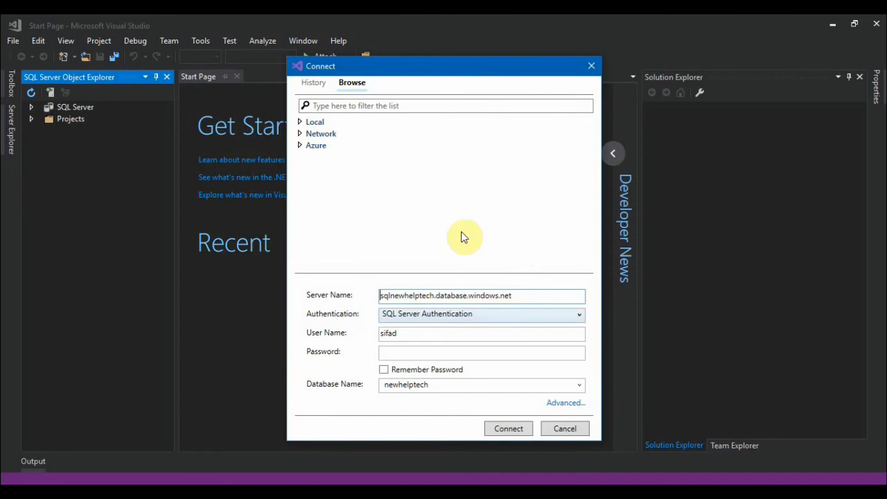
Connect to sqlnewhelptech.database.windows.net with the server login's password and create a firewall rule for the client IP address.
click(439, 356)
text(***)
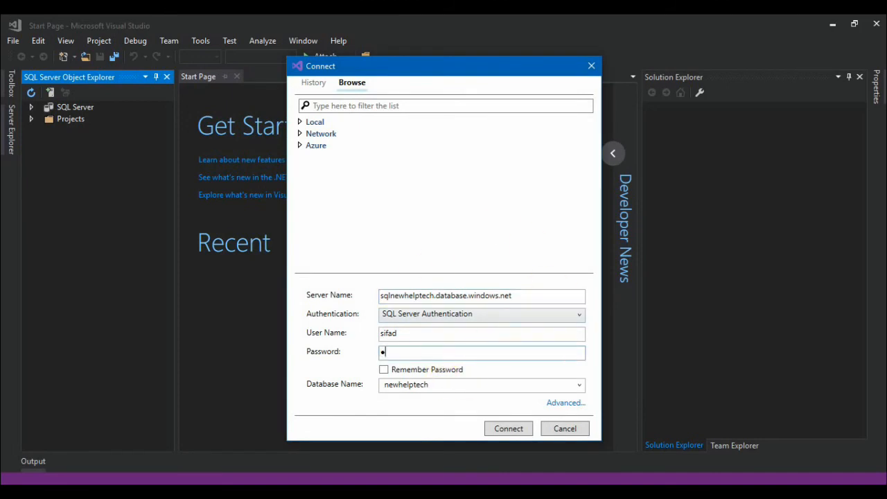
text(***********)
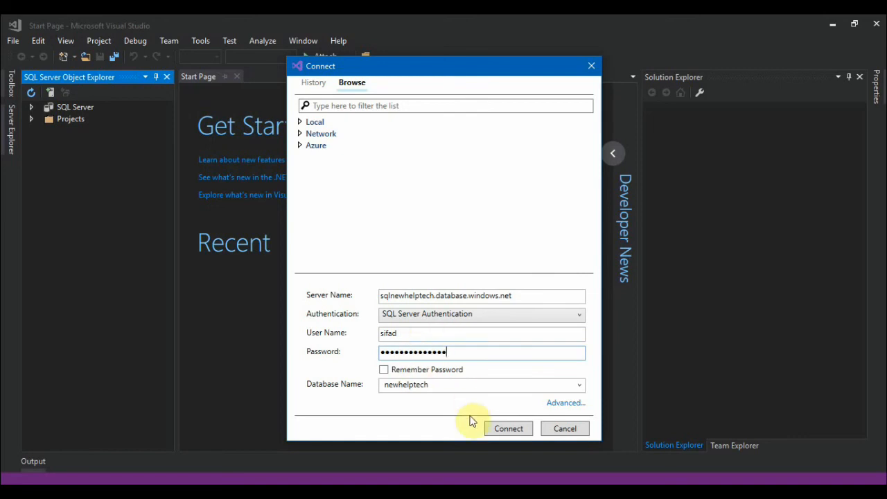
click(500, 428)
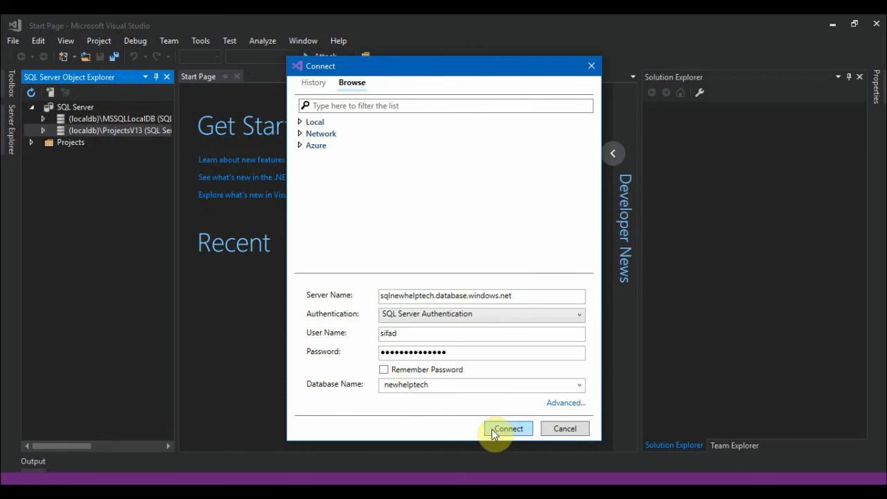
click(493, 429)
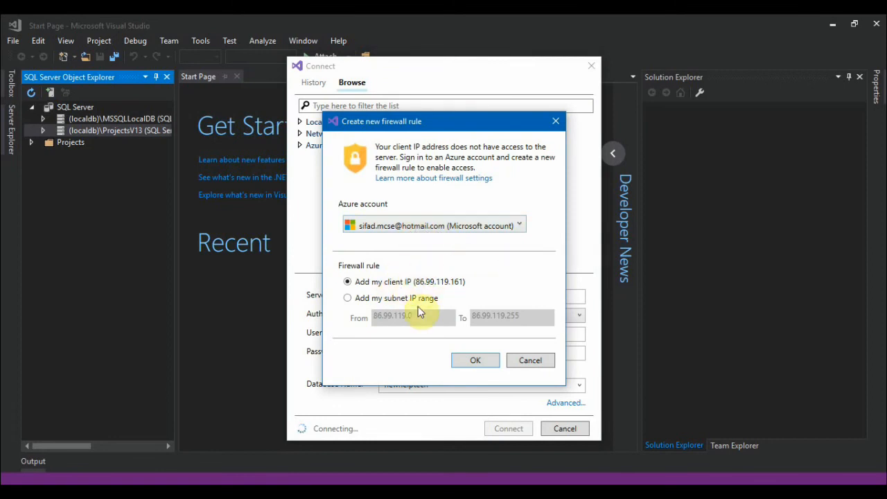
click(474, 361)
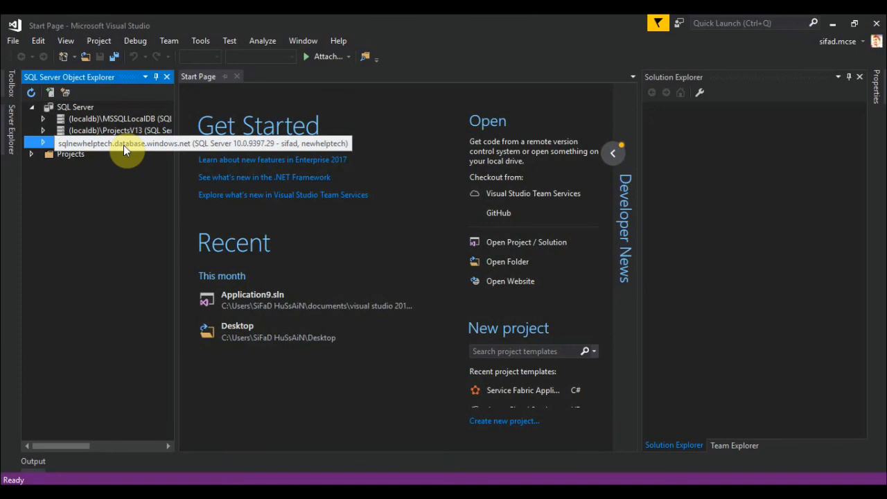
Expand the sqlnewhelptech server down to the newhelptech database's tables and widen the object explorer to read their names.
click(43, 144)
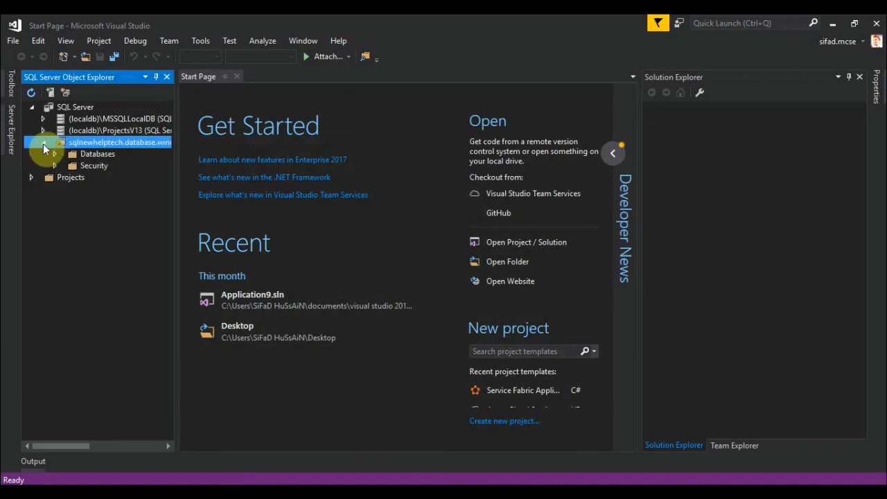
click(56, 153)
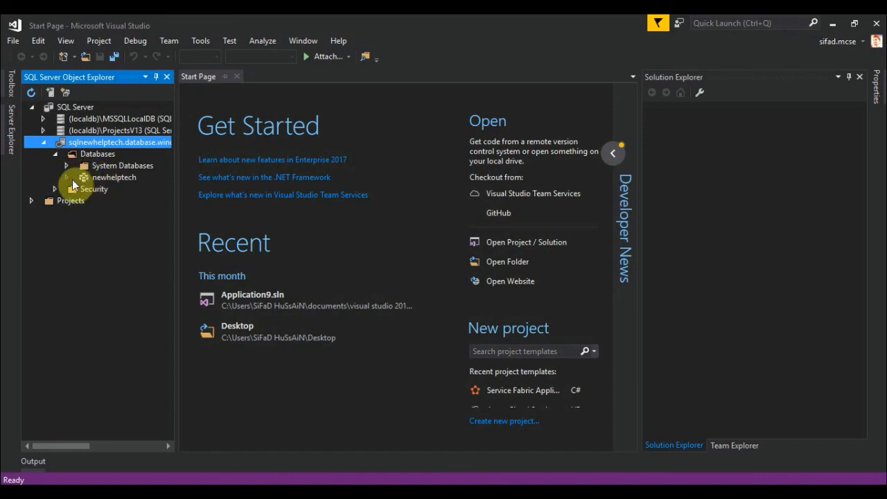
click(72, 179)
click(118, 180)
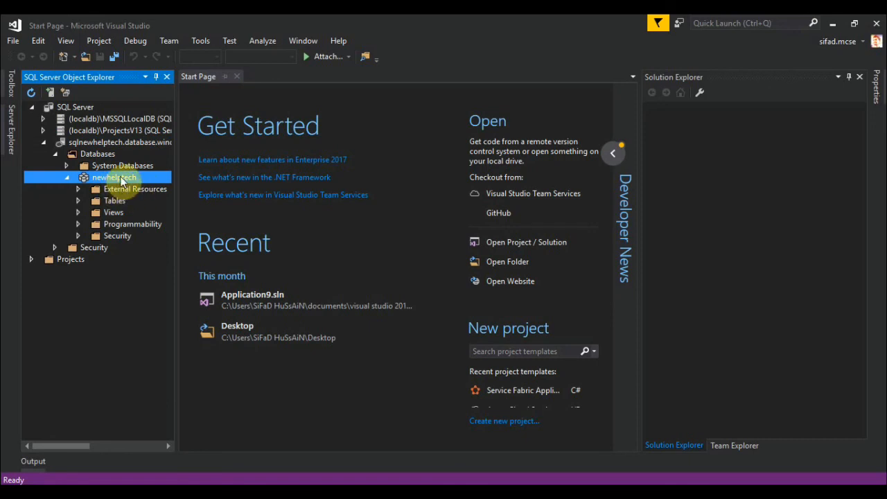
click(77, 202)
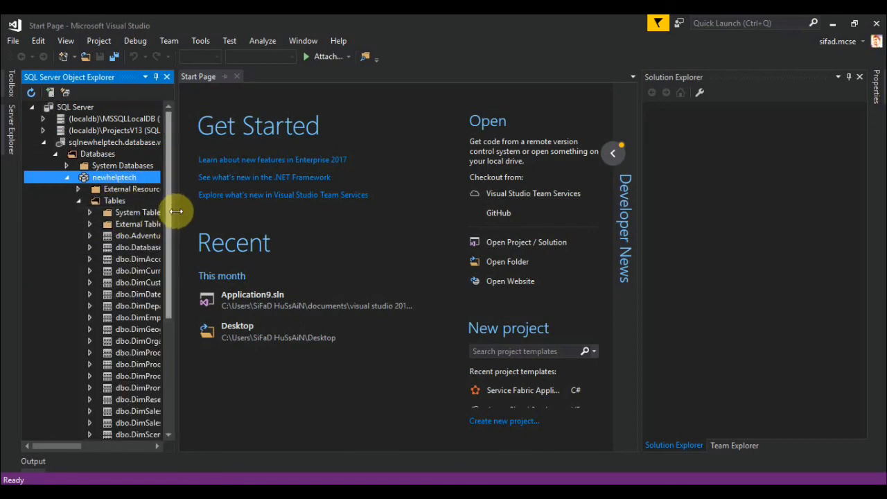
drag(174, 213, 195, 222)
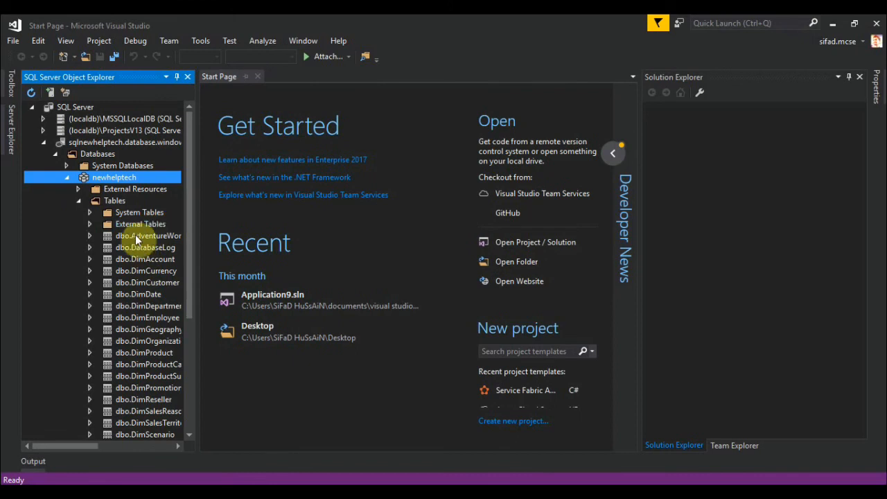
click(114, 200)
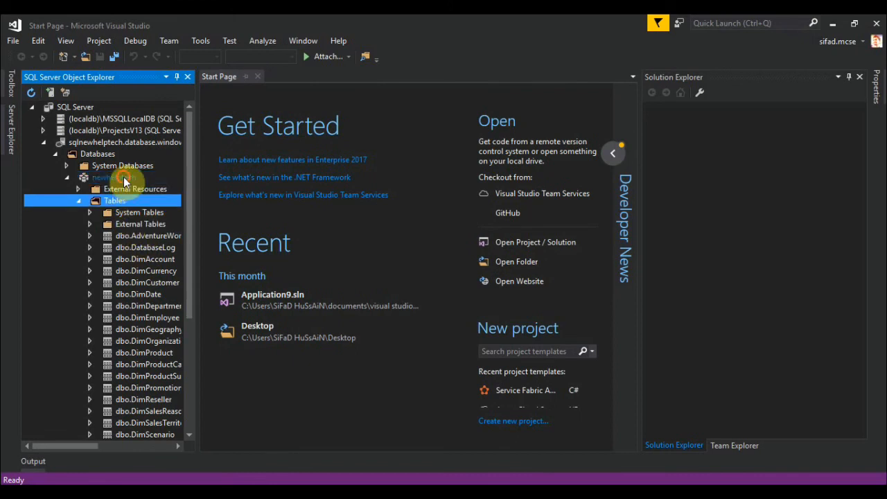
Create a new query on the newhelptech database with SELECT COUNT(*) FROM dbo.FactInternetSales; and execute it.
right_click(124, 178)
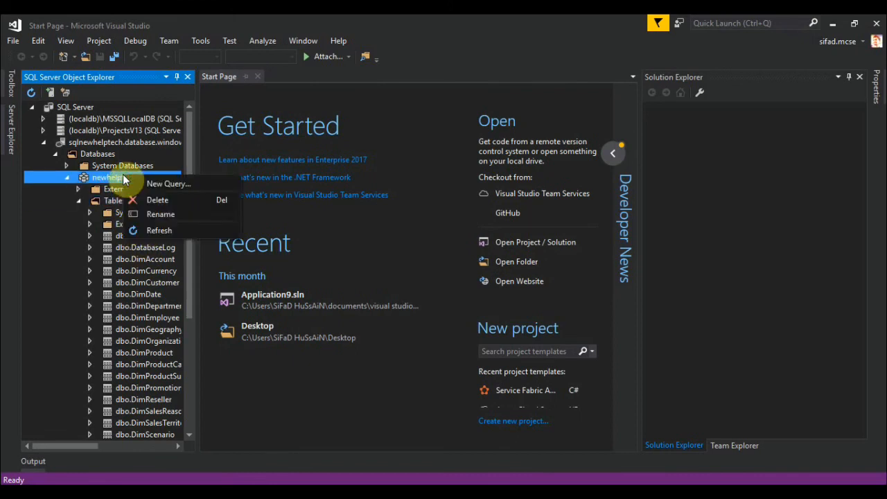
click(168, 184)
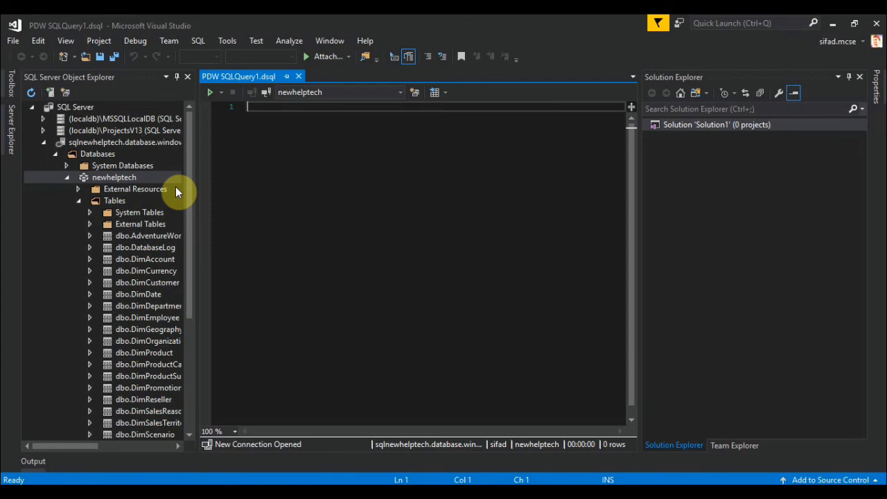
text(SELECT COUNT(*) FROM dbo.FactInternetSales;)
key(ctrl+shift+e)
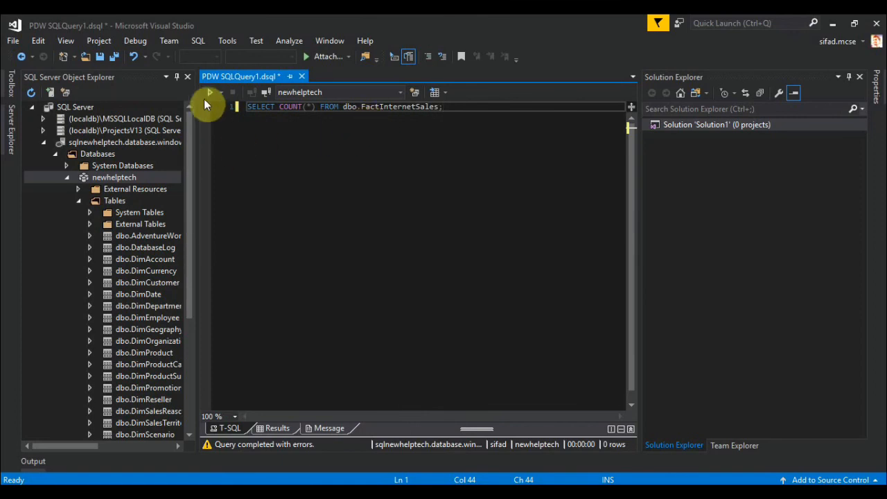
click(221, 92)
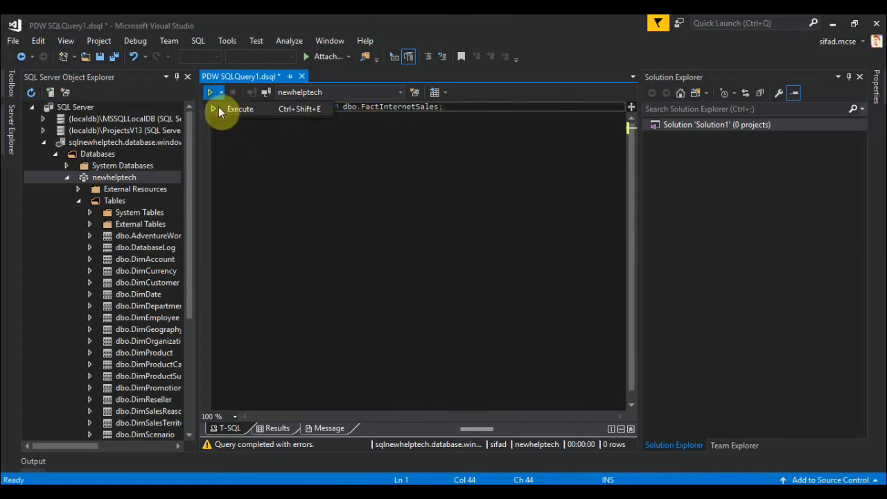
click(219, 108)
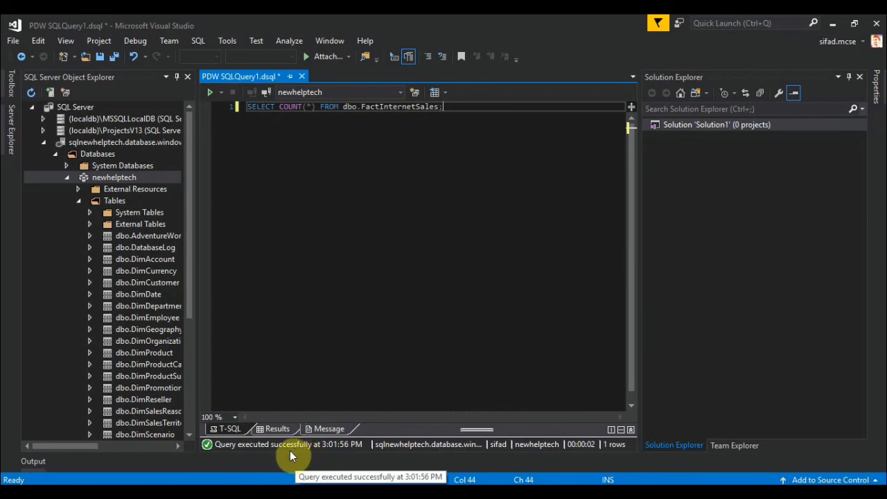
Refresh the newhelptech database and view the creation script of its dbo.FactInternetSales table.
right_click(133, 178)
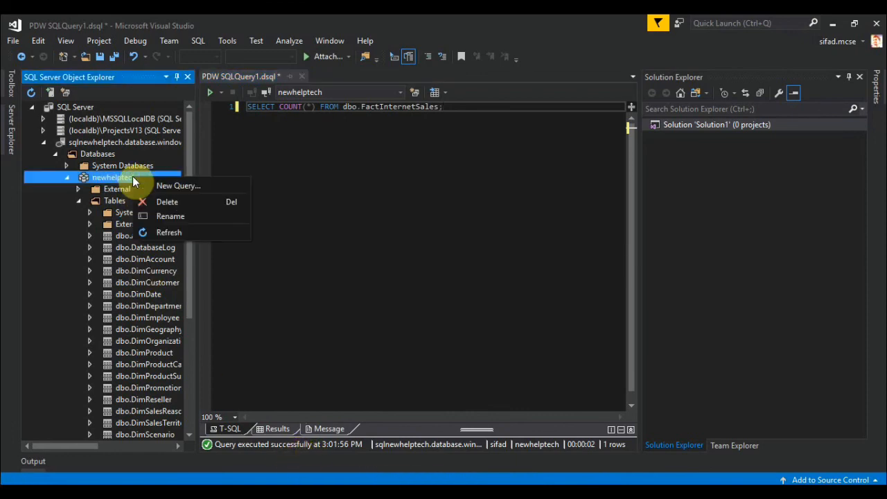
click(156, 231)
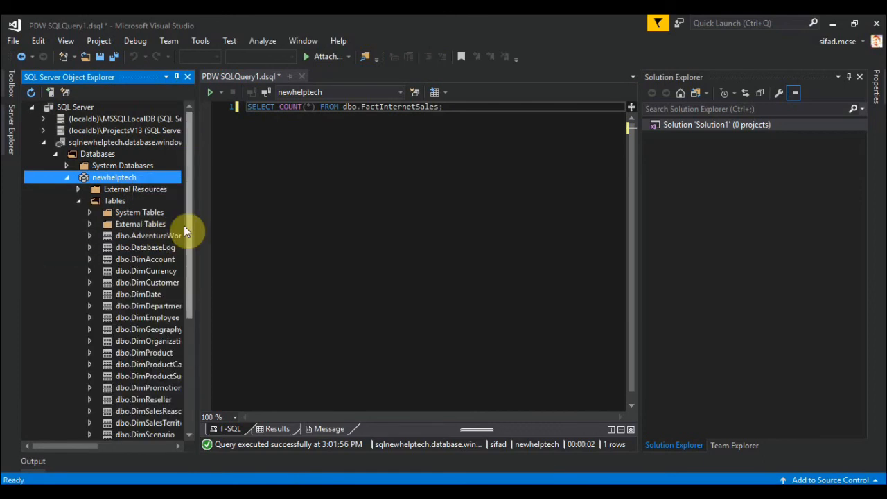
drag(184, 225, 199, 286)
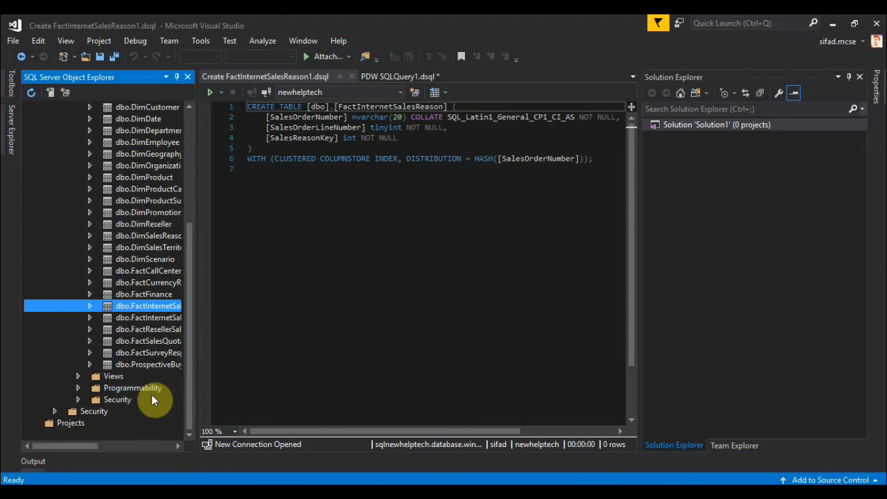
drag(105, 447, 112, 447)
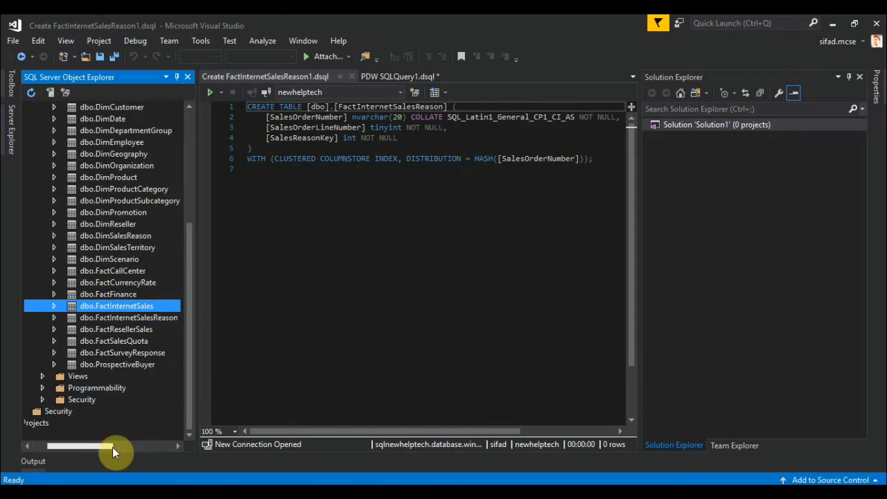
right_click(110, 307)
click(135, 317)
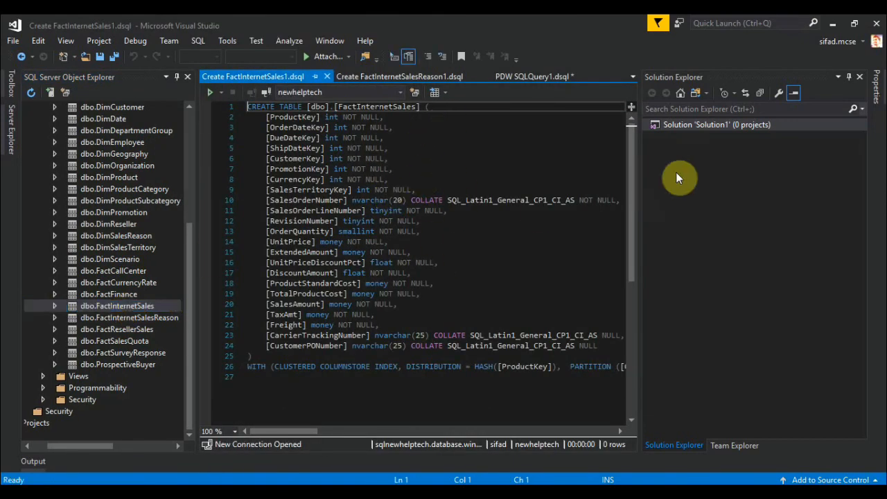
Try to execute the dbo.FactInternetSales creation script, and look through its column definitions and the messages.
drag(634, 201, 647, 143)
click(212, 91)
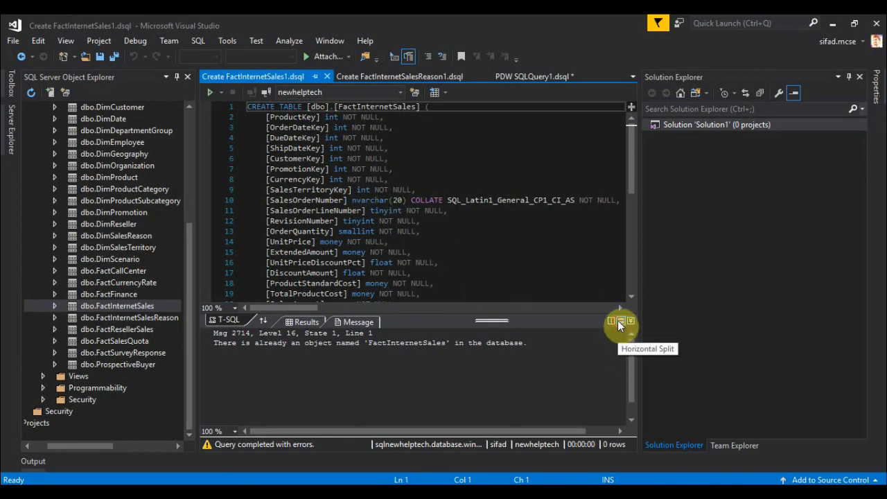
click(584, 199)
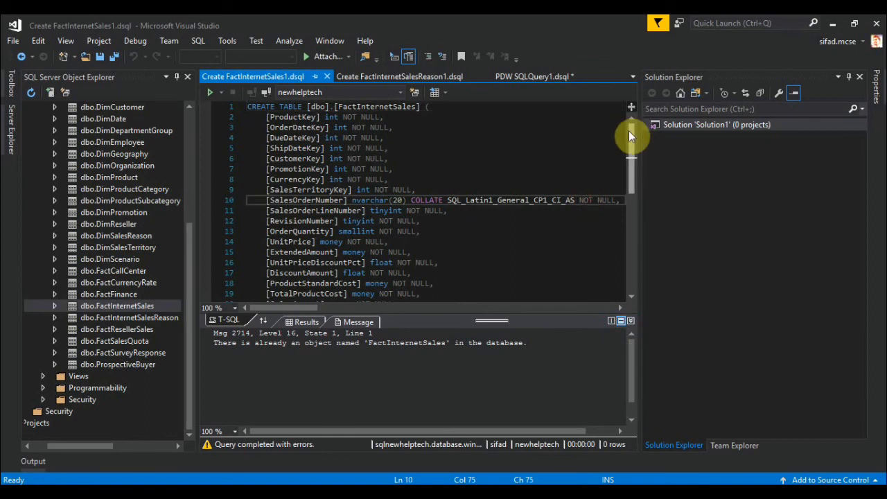
drag(628, 130, 631, 188)
click(632, 123)
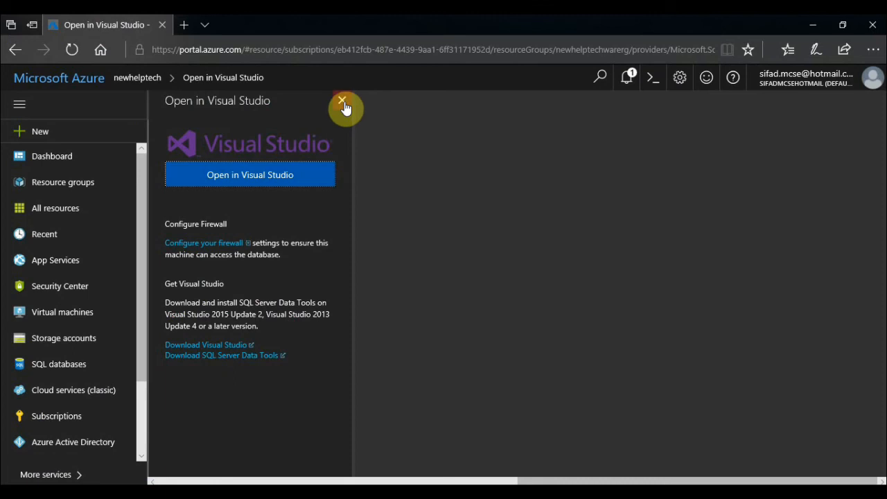
Back in the Azure portal, view the data loading options for newhelptech and return to its overview.
click(343, 102)
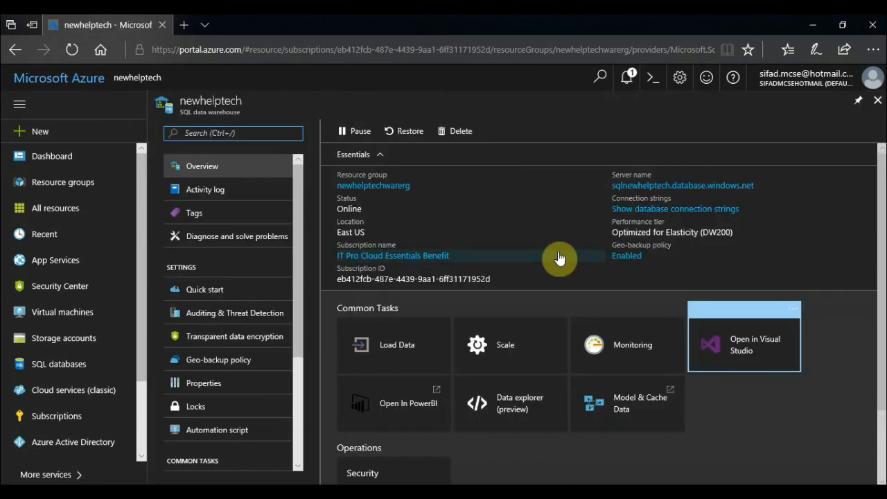
click(409, 354)
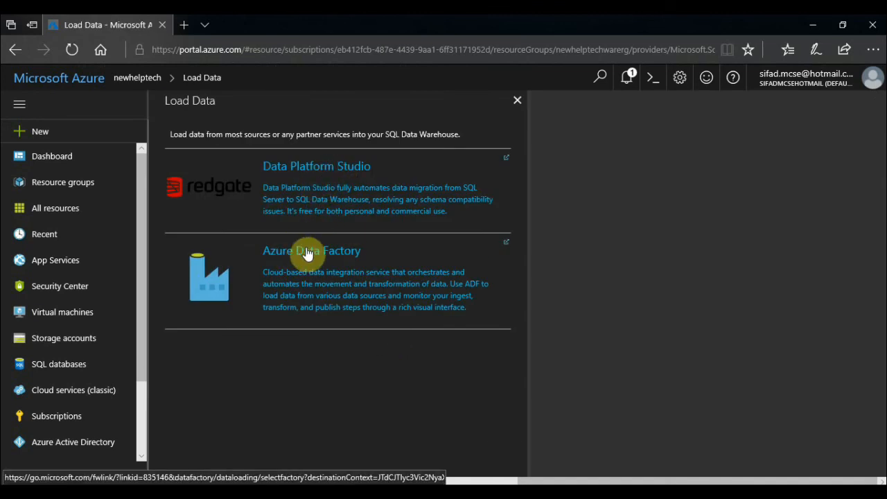
click(517, 100)
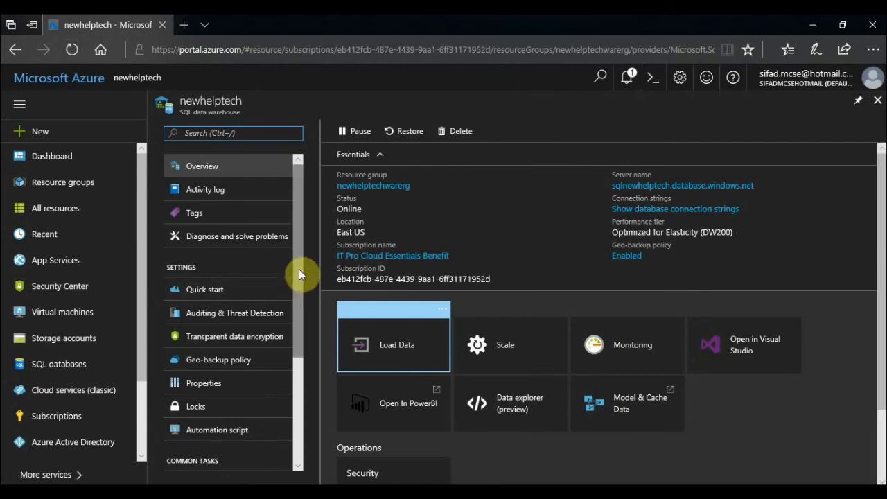
Look over the settings available for newhelptech, and examine its Query Activity and DWU Usage monitoring charts.
drag(298, 270, 297, 303)
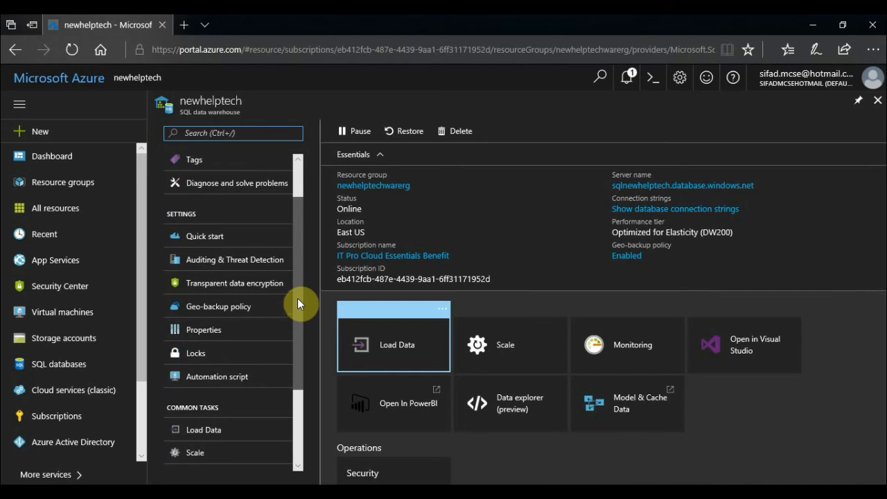
drag(297, 297, 303, 226)
mouse_move(495, 277)
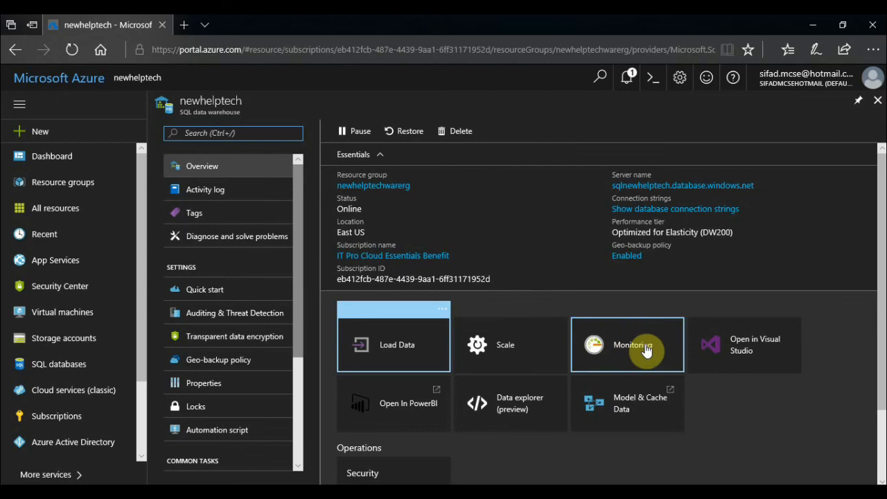
click(620, 356)
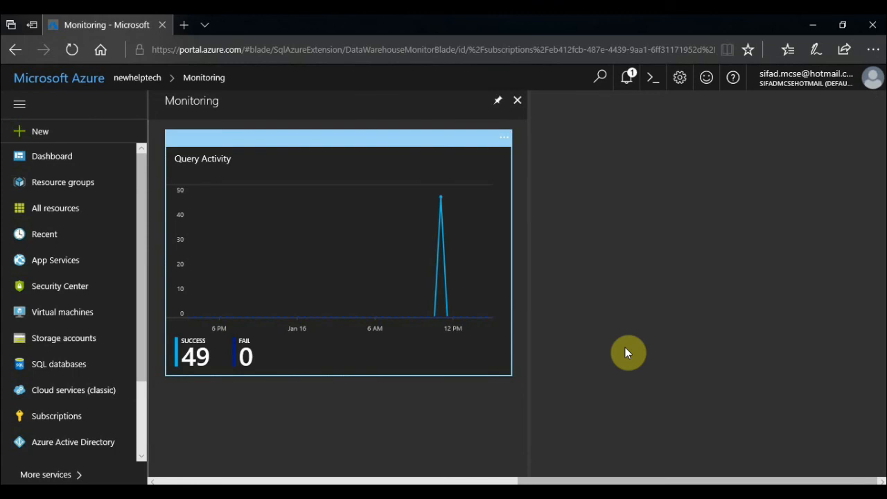
drag(529, 245, 527, 348)
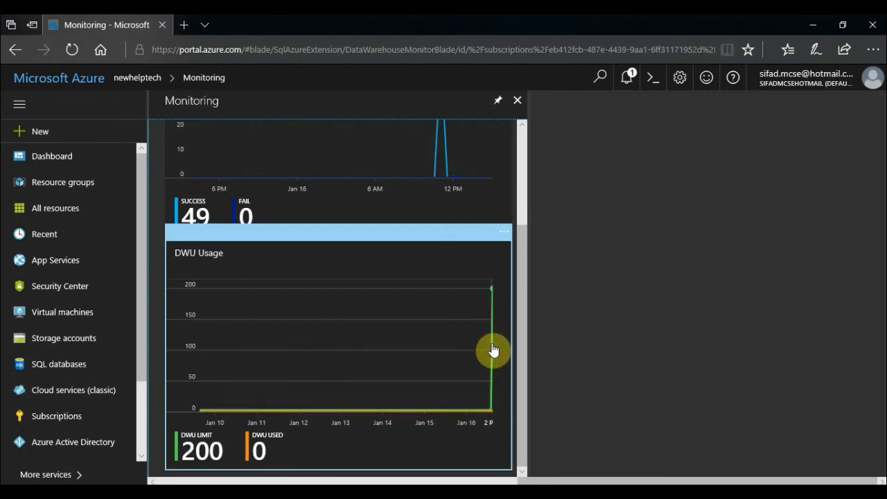
drag(522, 314, 522, 200)
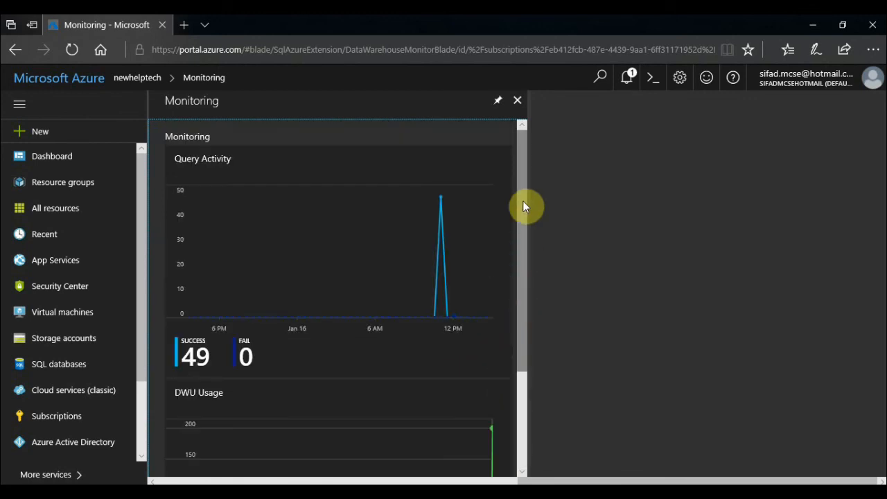
Close the monitoring view and the newhelptech data warehouse page to return to the portal dashboard.
click(517, 101)
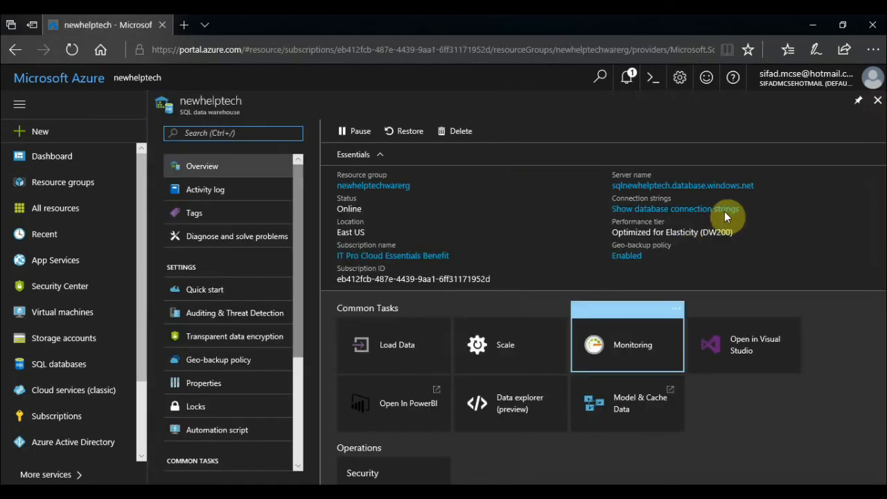
click(878, 102)
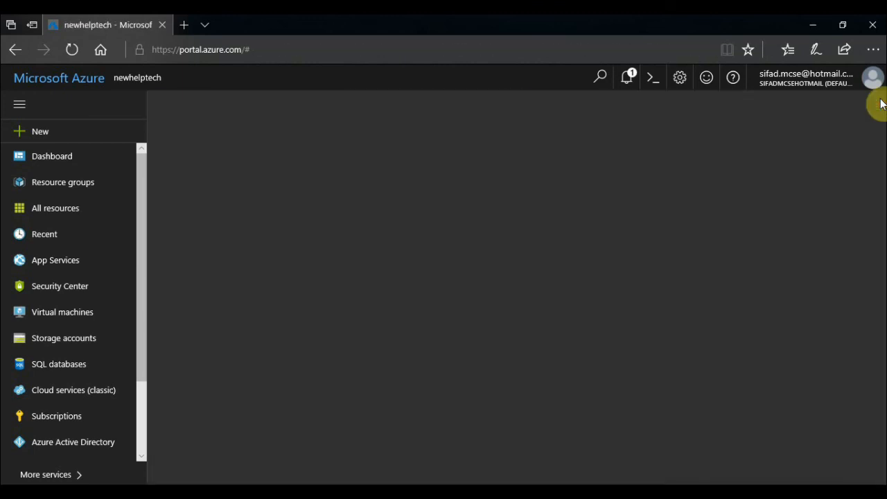
click(797, 442)
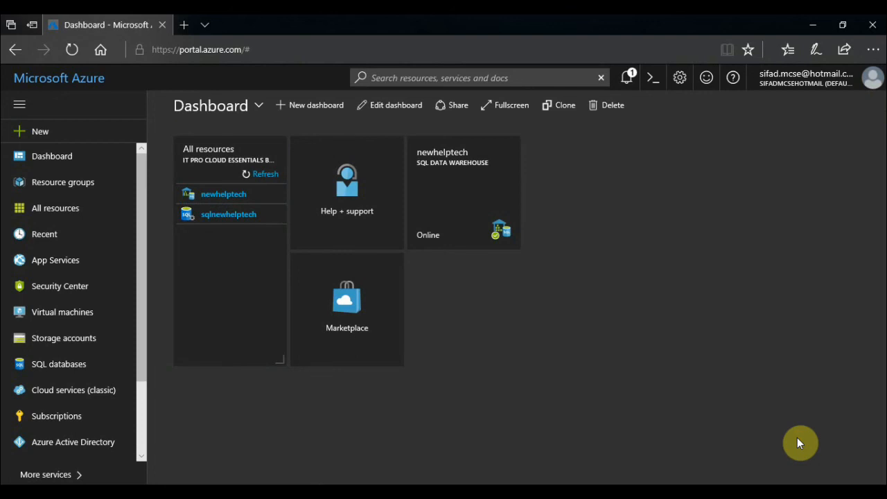